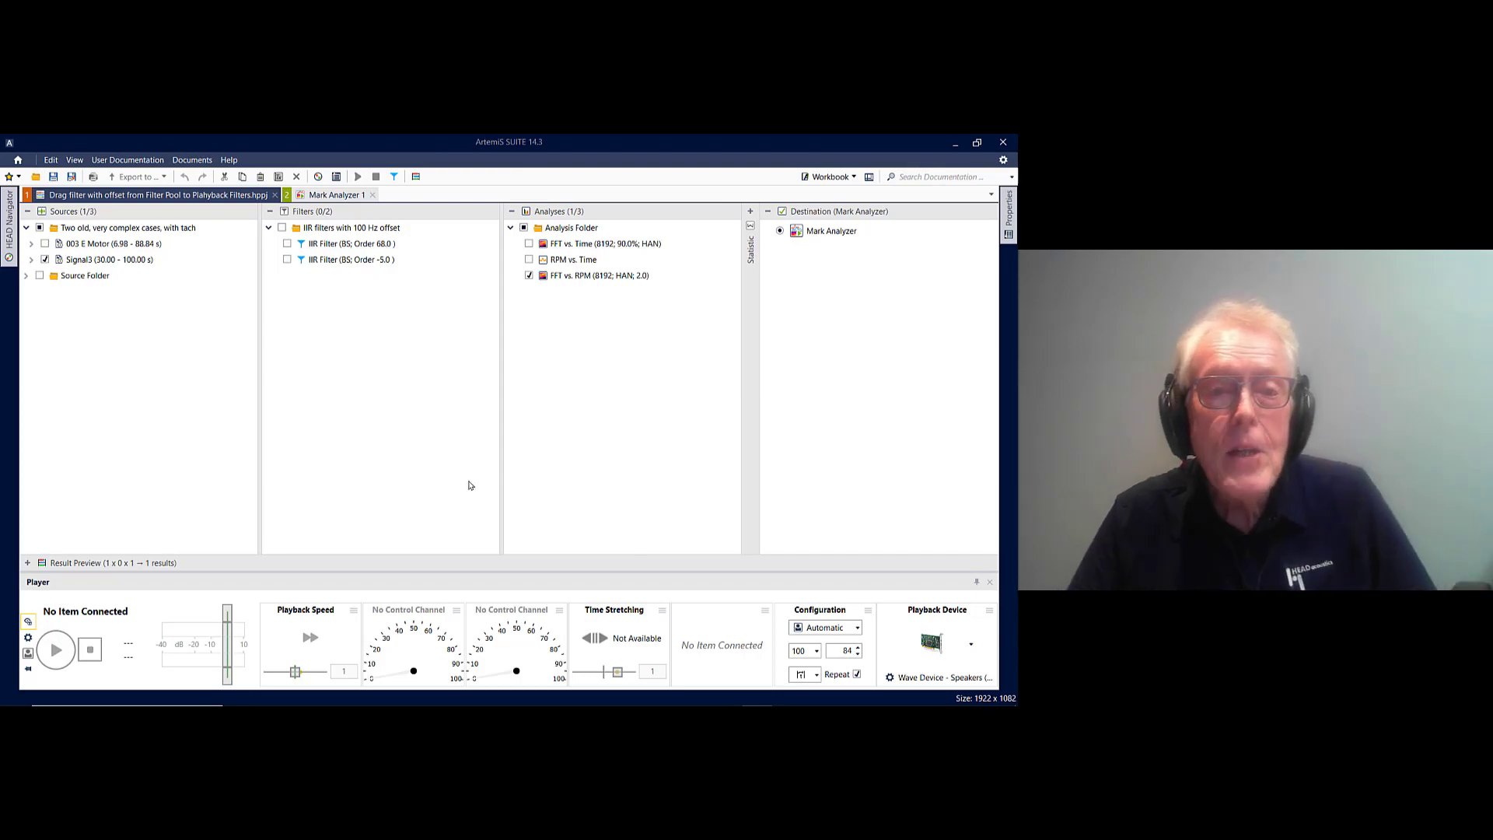
Open Mark Analyzer 1 and inspect orders in the Signal3 FFT vs. RPM spectrogram with the order cursor.
click(337, 194)
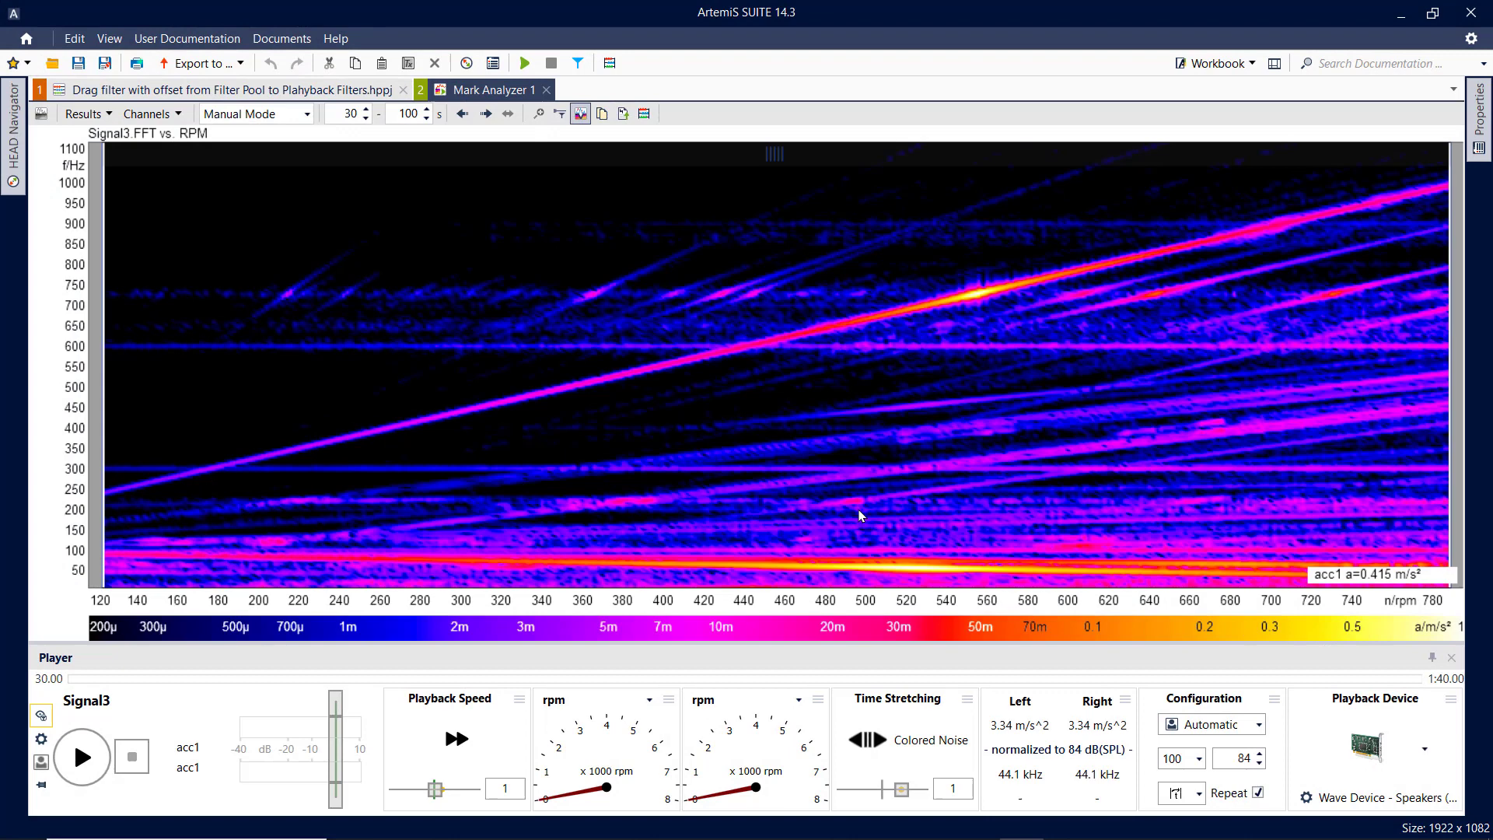
click(793, 432)
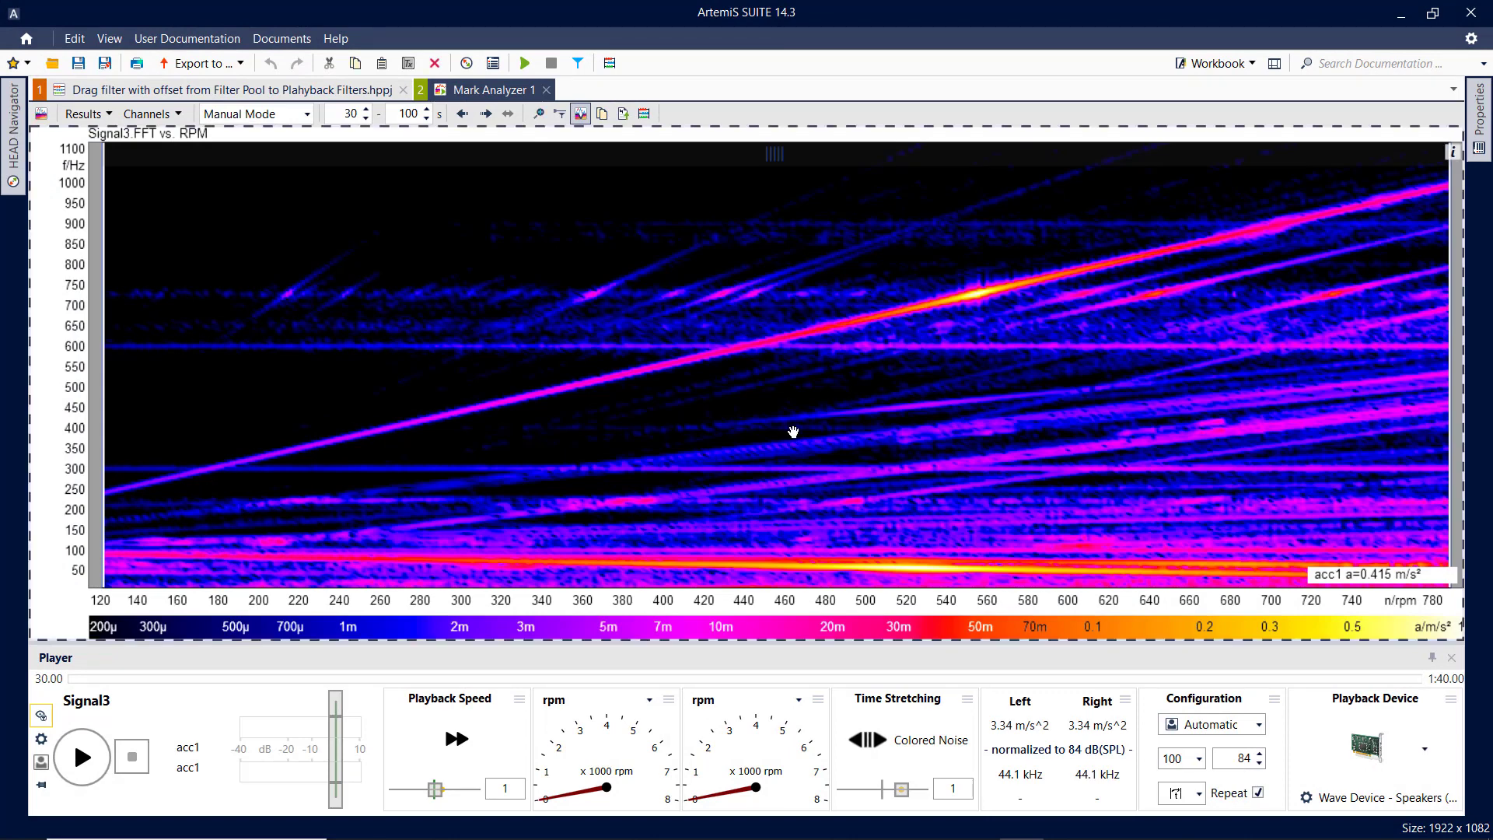
drag(793, 431, 811, 381)
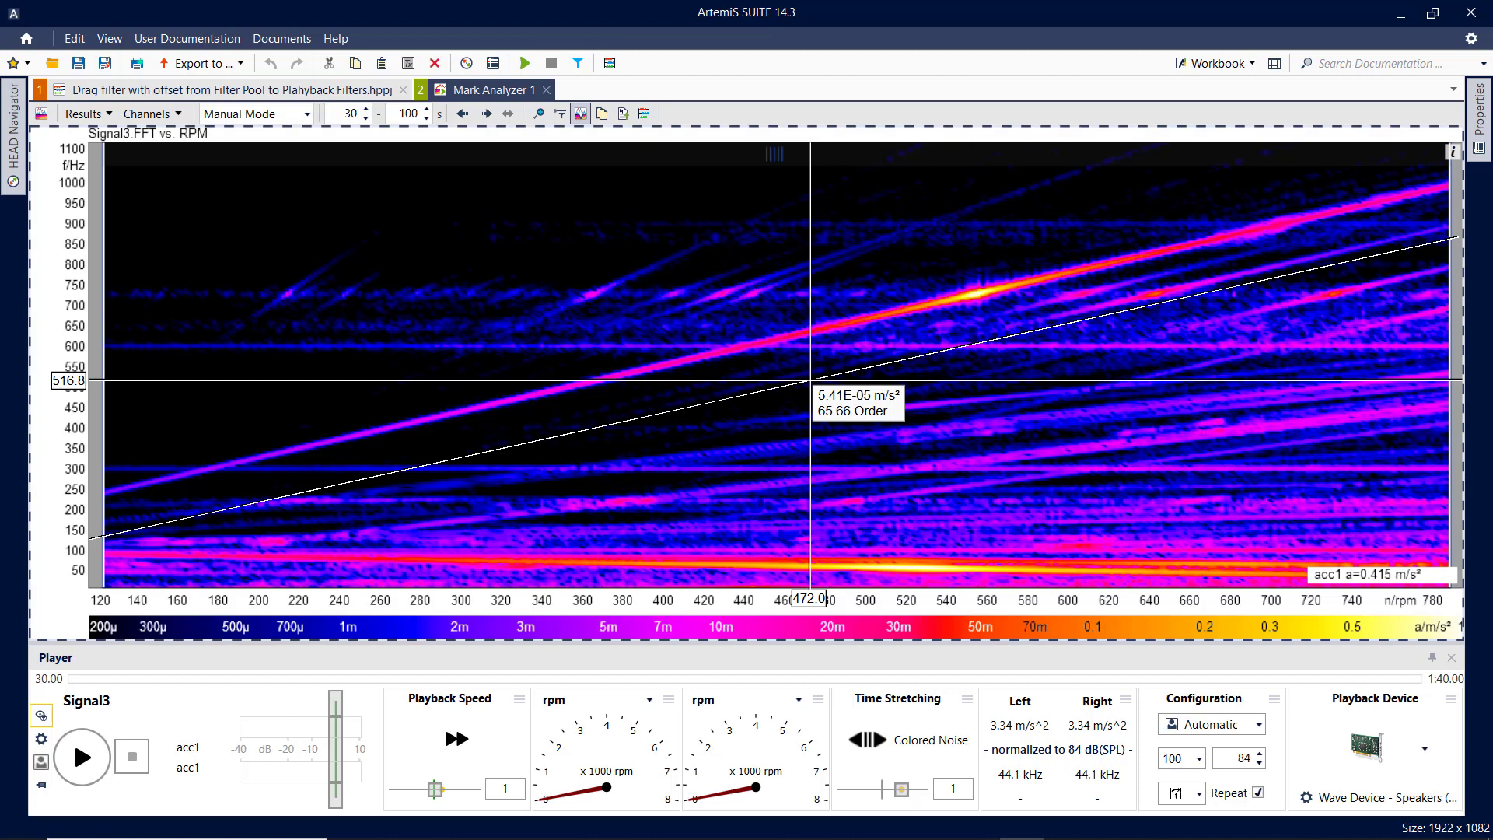
drag(810, 380, 794, 391)
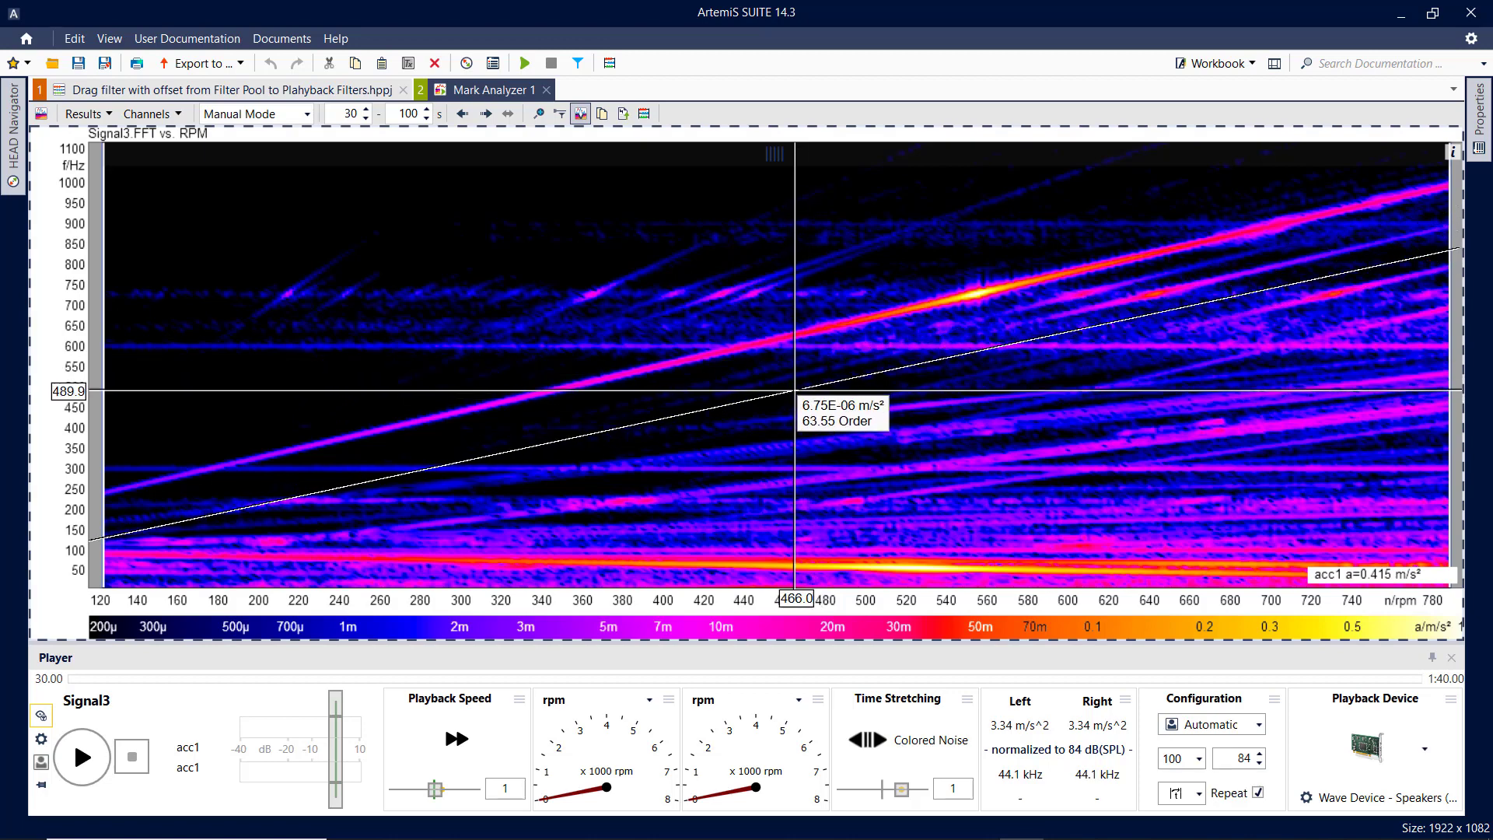
Enable the order cursor's offset in the reference settings and set it to 100 Hz.
right_click(794, 390)
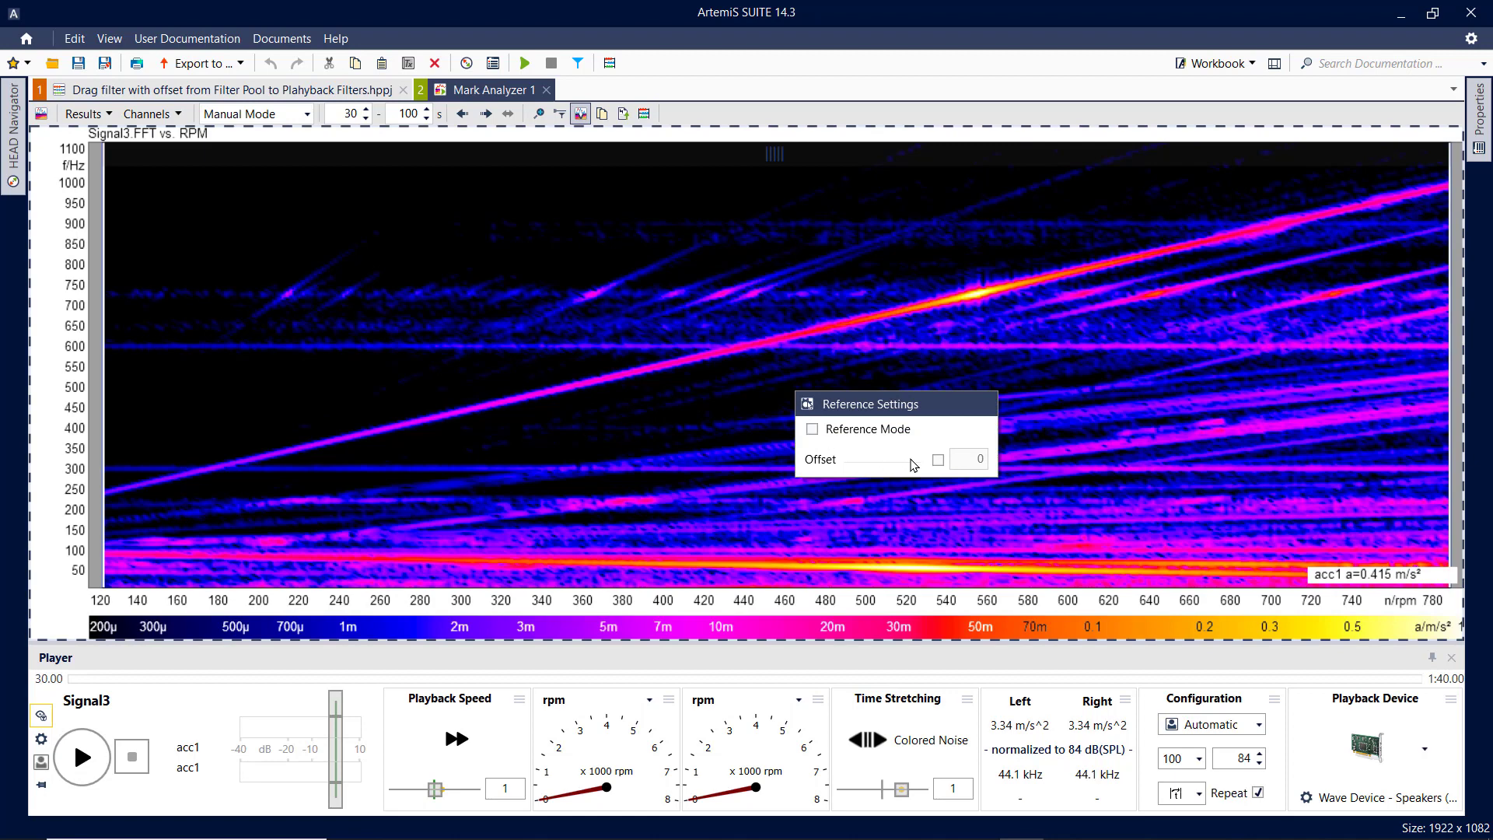
click(937, 459)
text(100)
key(Return)
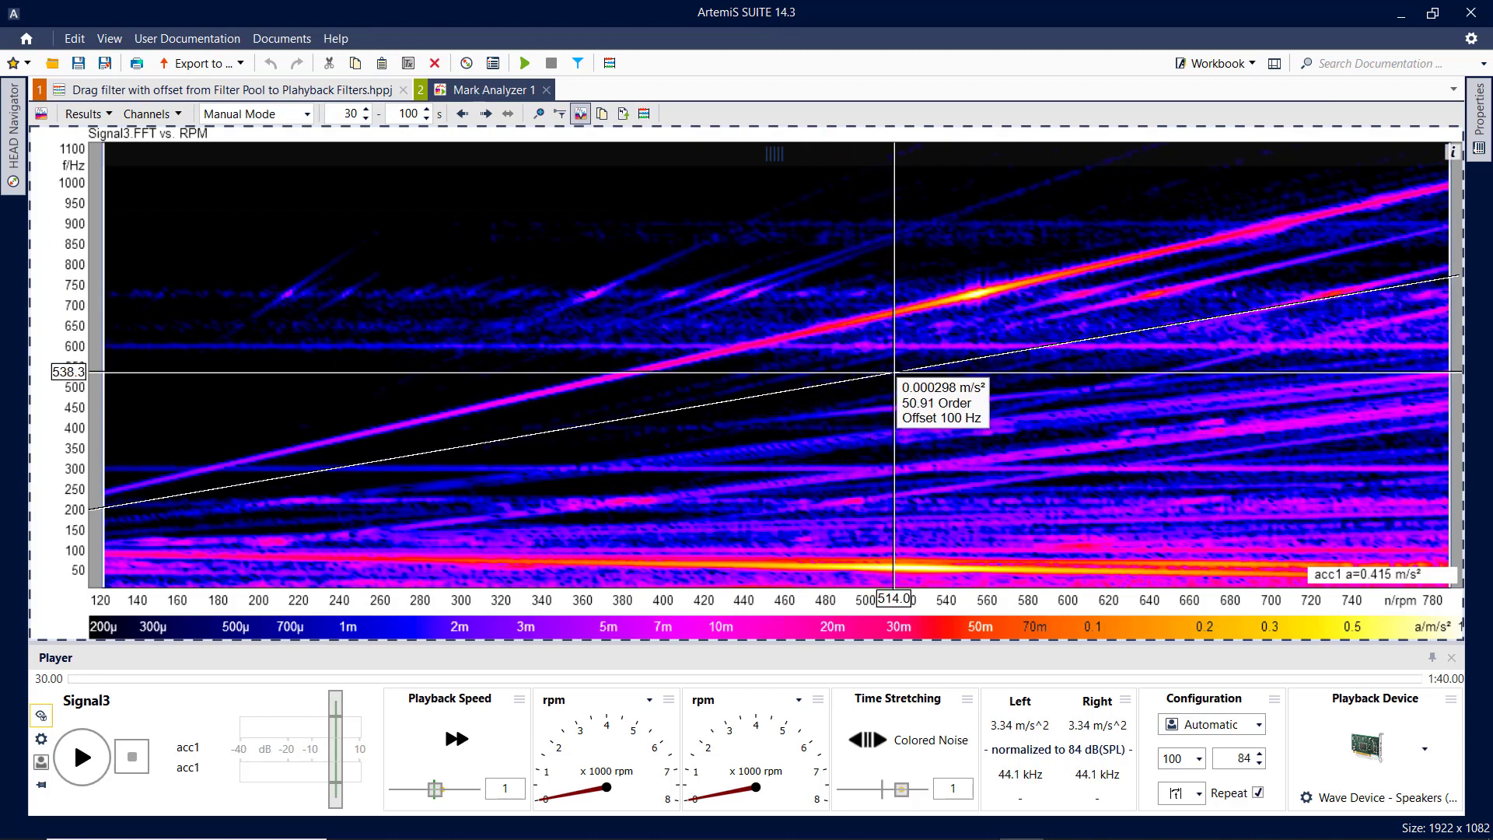
Show the playback filters for the spectrogram and move the third filter's frequency to 456.3 Hz.
right_click(893, 374)
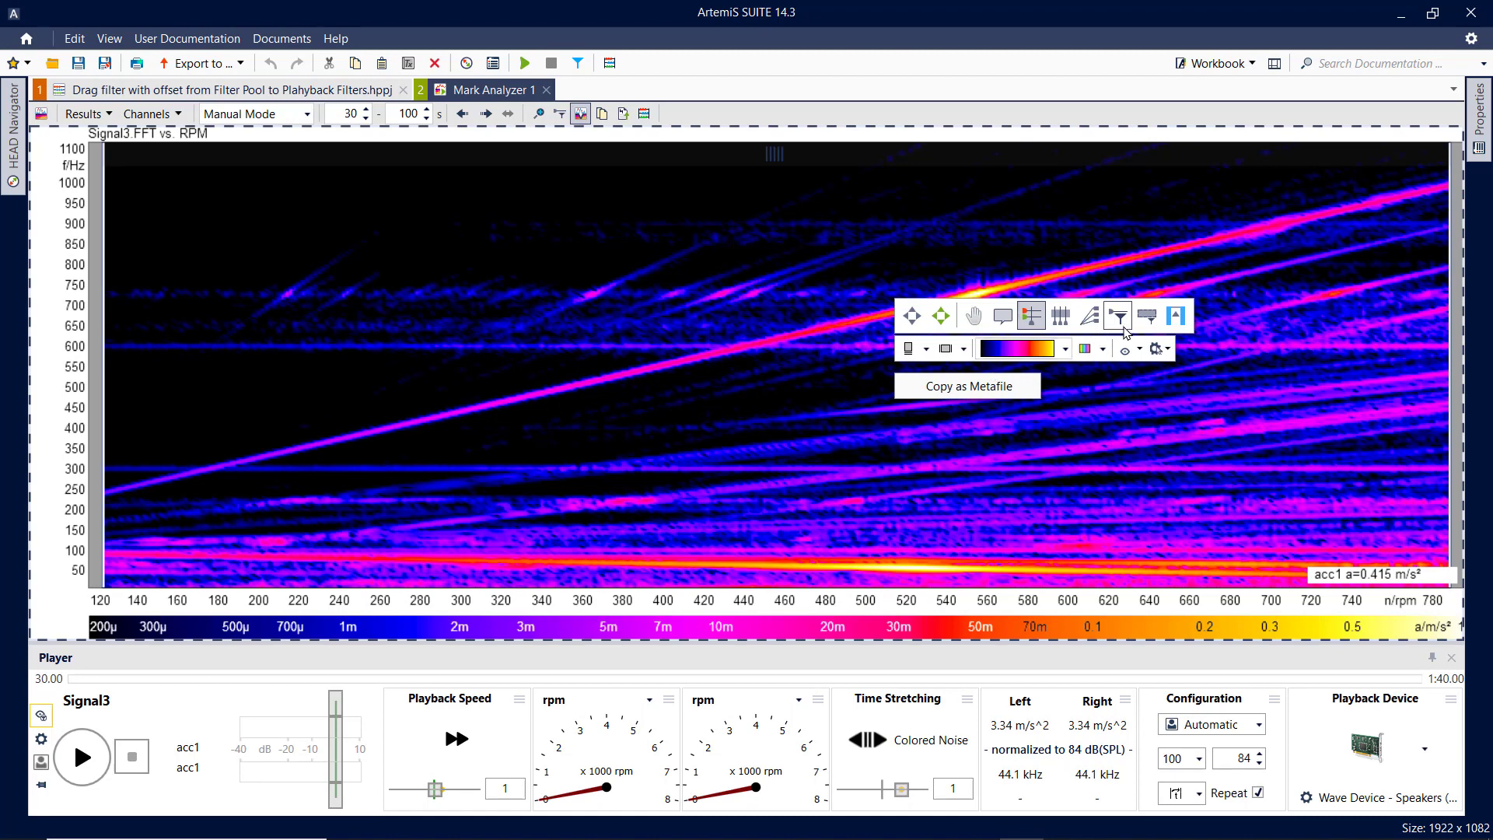
click(1146, 316)
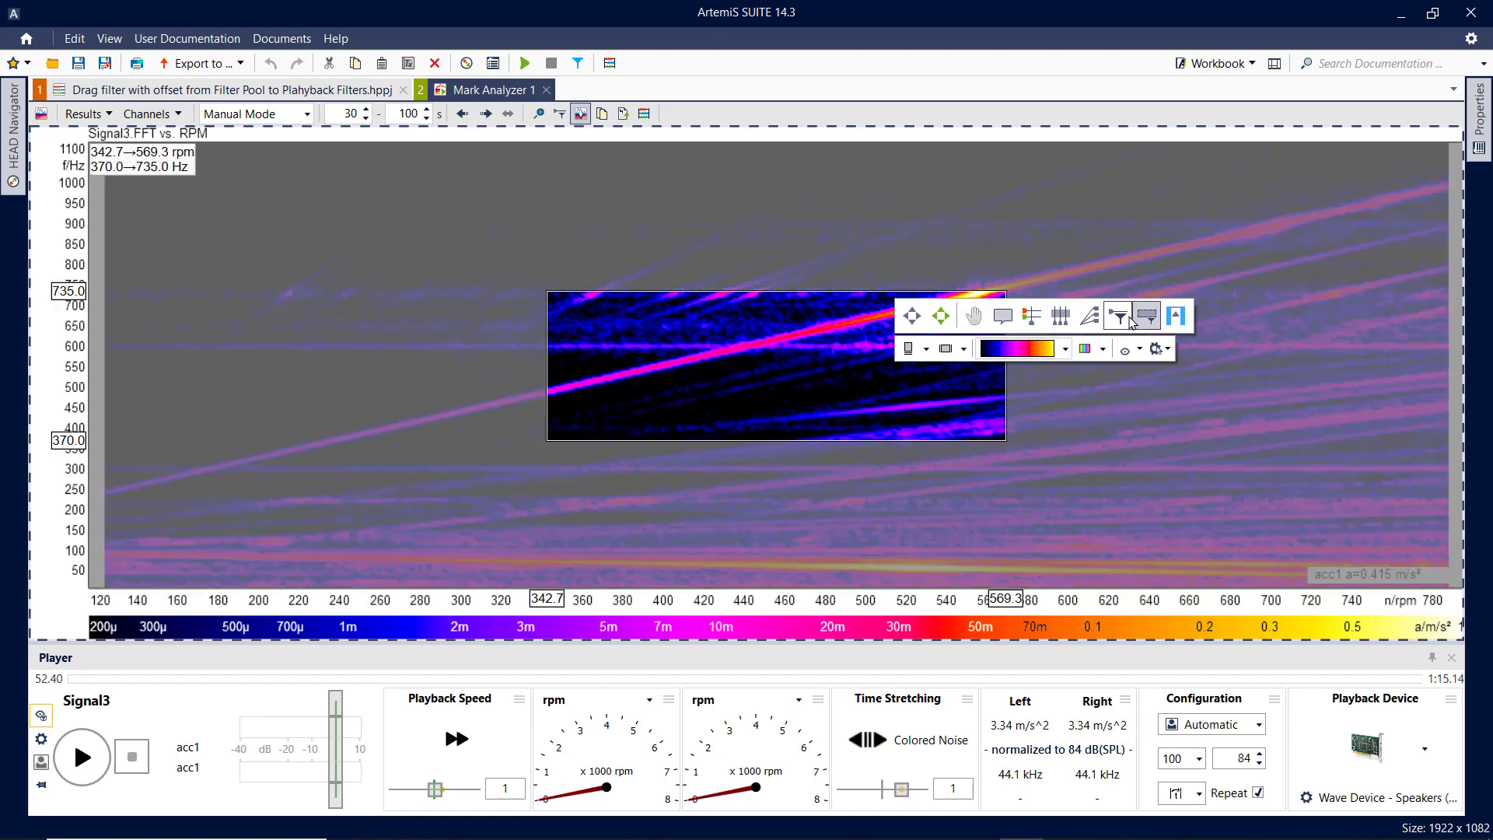
click(1119, 317)
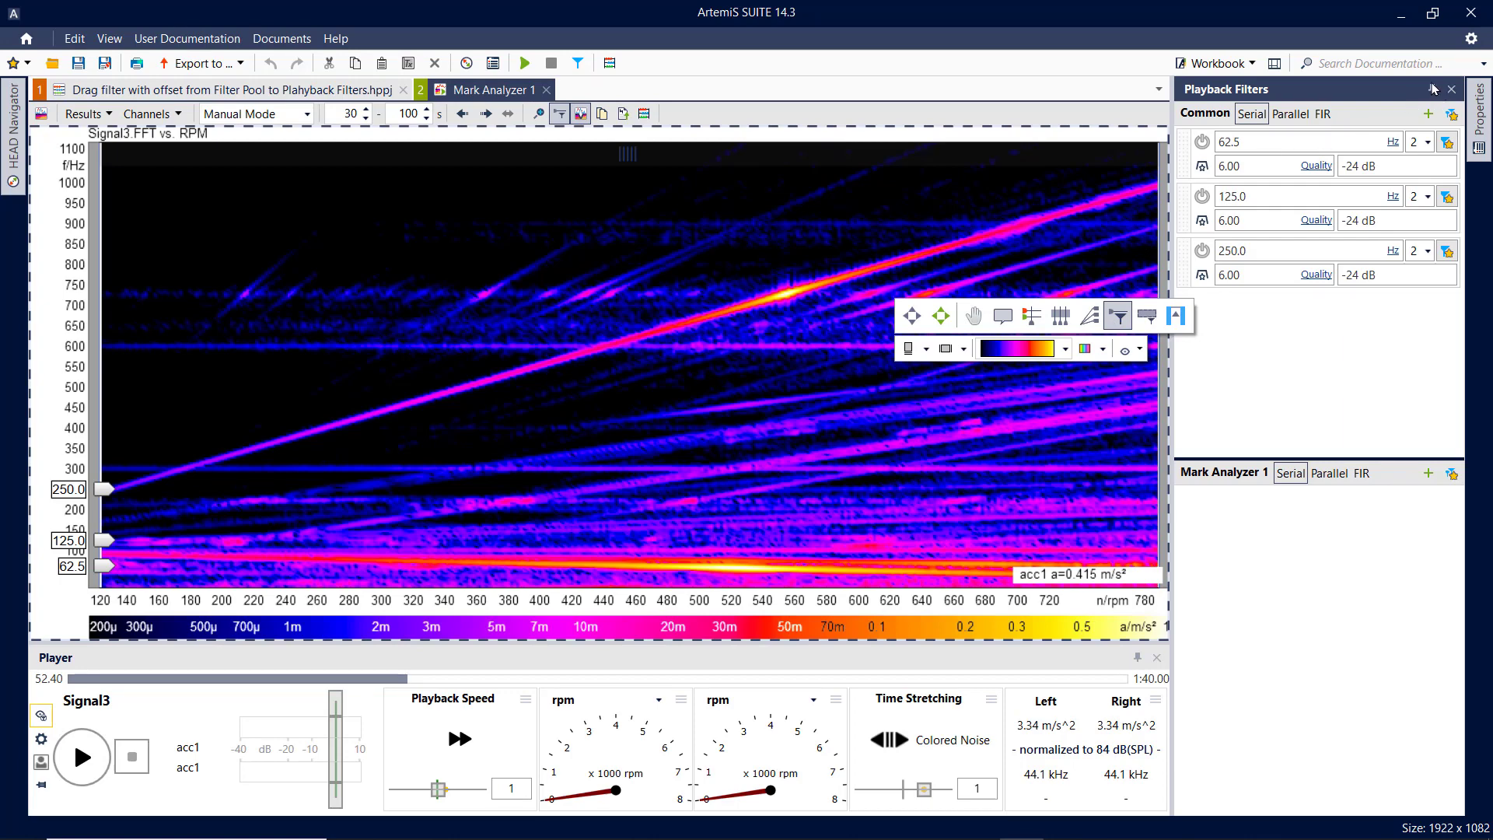
mouse_move(104, 488)
mouse_down()
mouse_move(102, 343)
mouse_move(101, 405)
mouse_up()
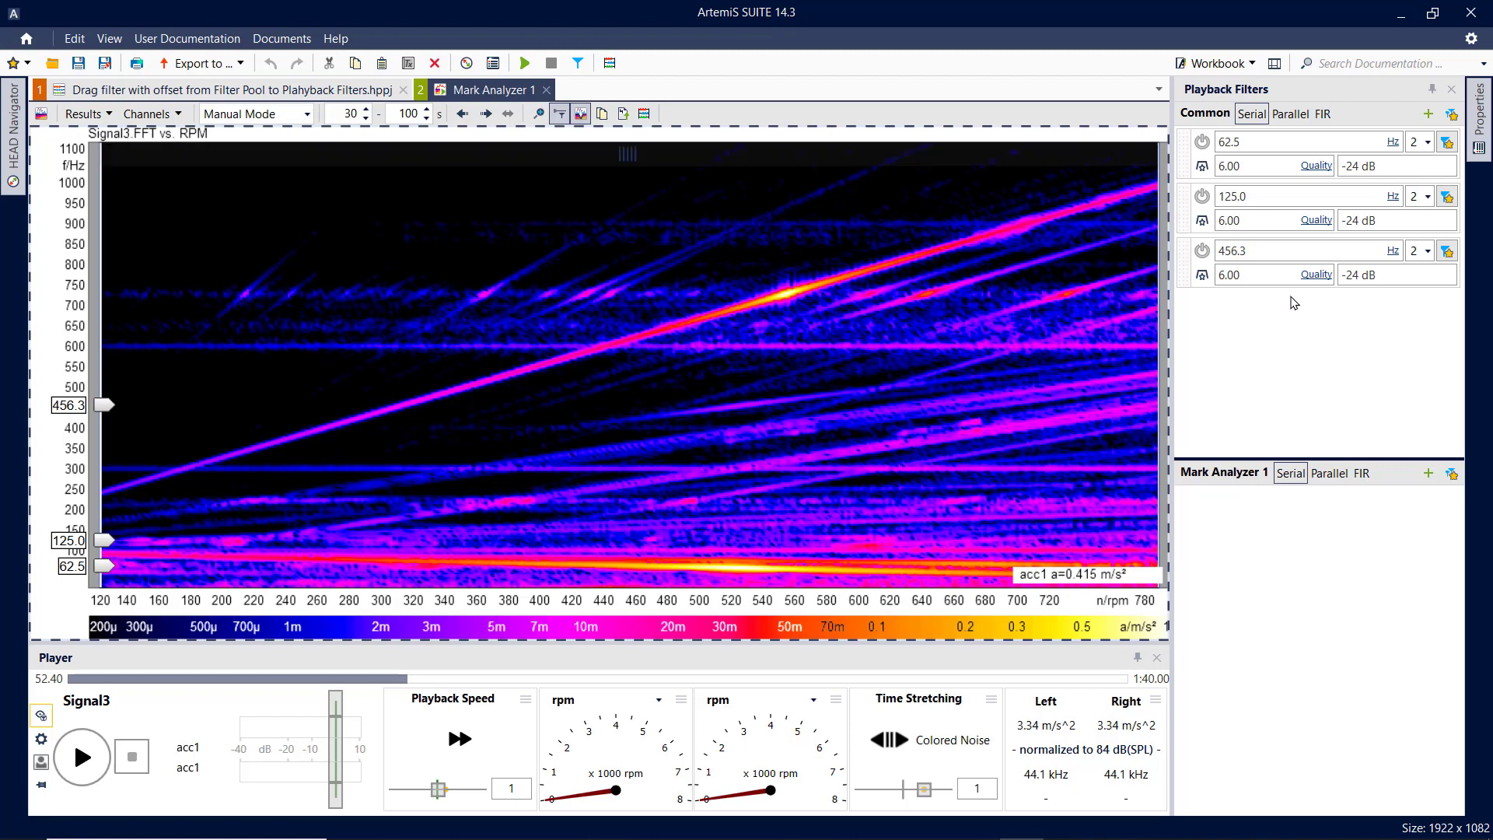
Switch the third playback filter from Hz to order, set it to order 60, and raise it to about order 67.4.
click(1393, 251)
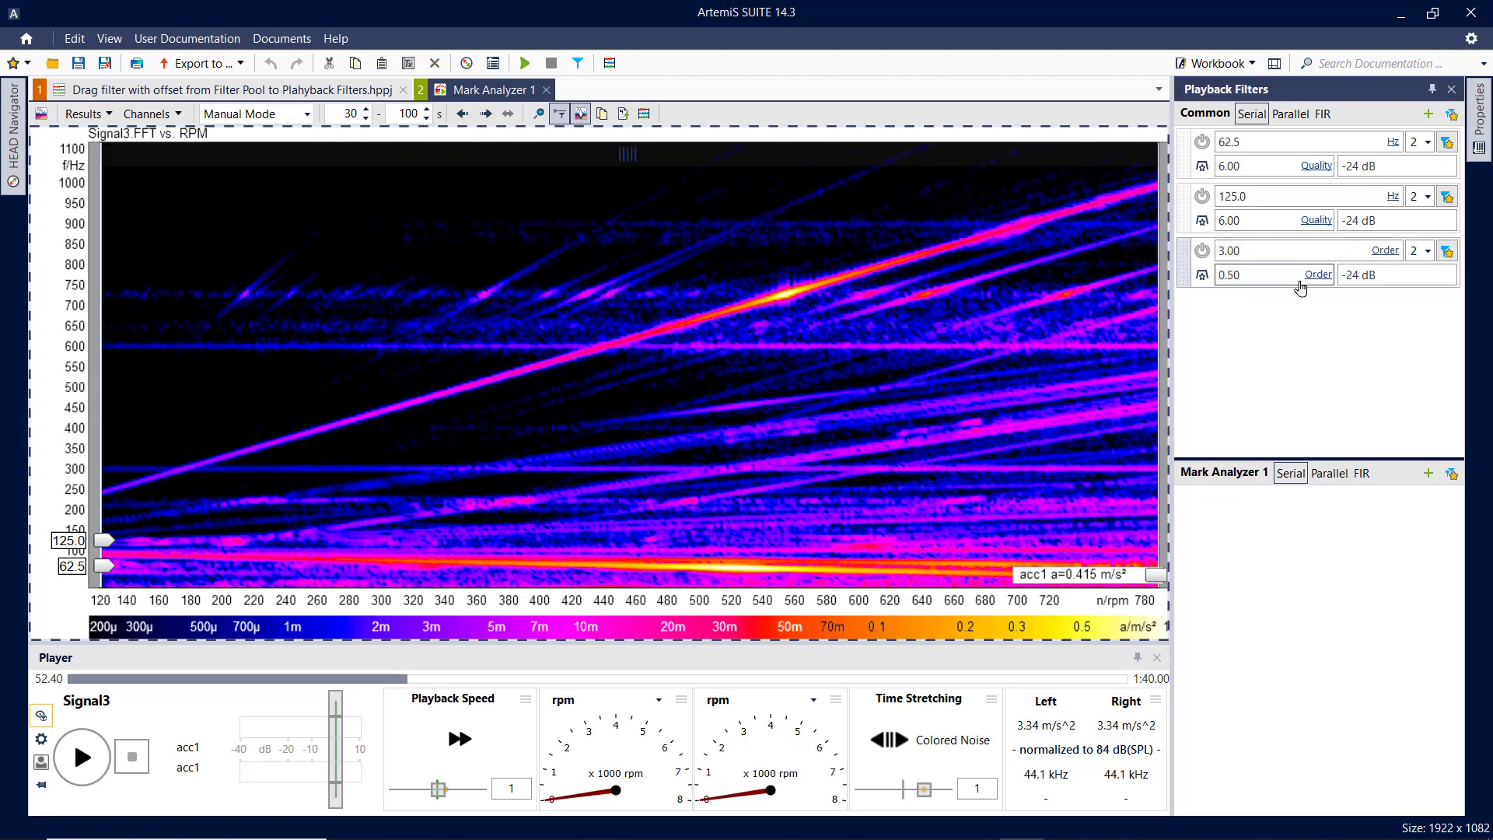
click(1259, 252)
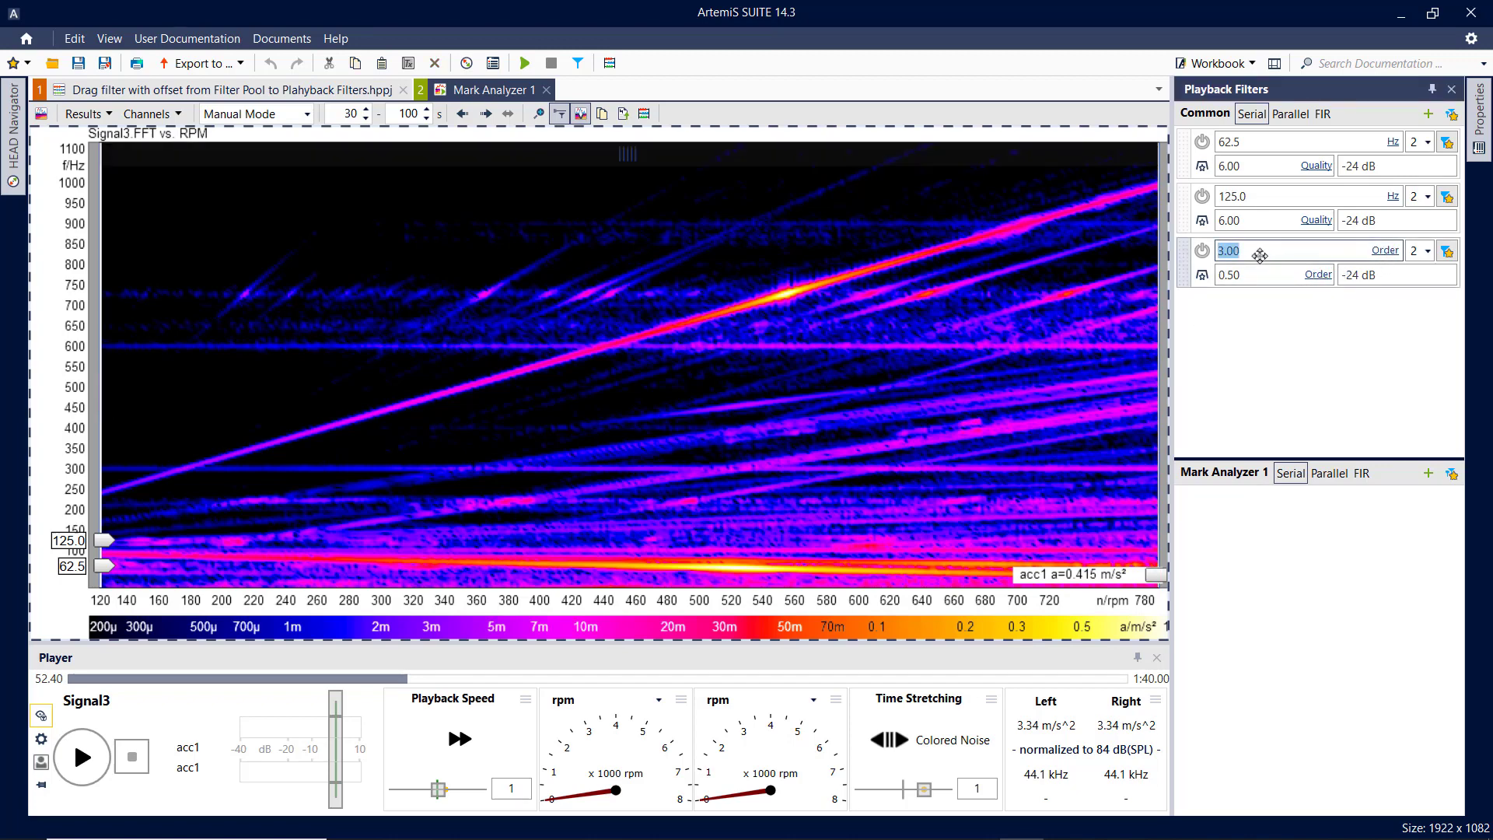
text(60)
key(Return)
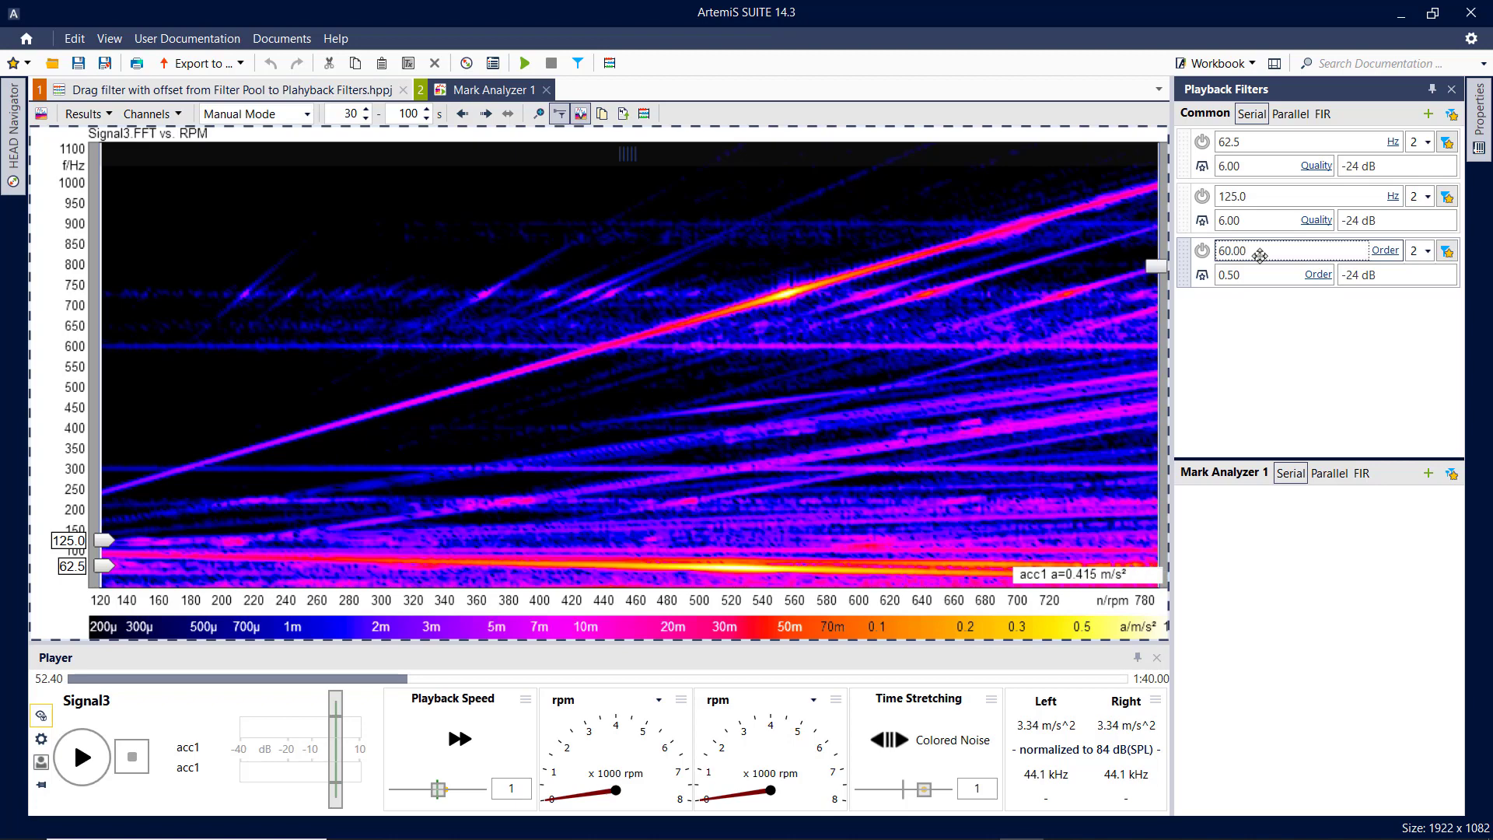
mouse_move(1154, 266)
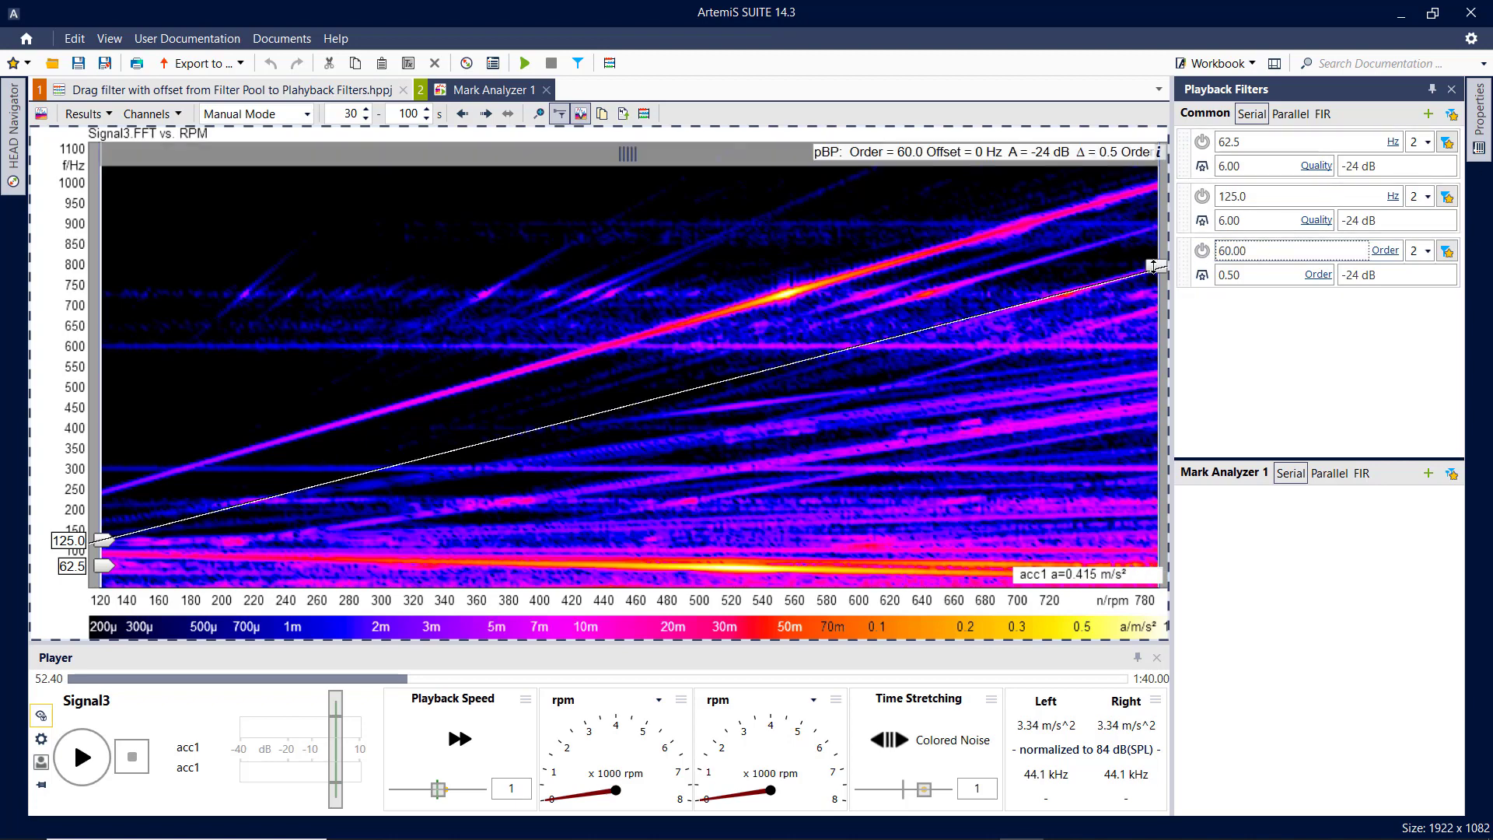
mouse_move(1154, 266)
mouse_down()
mouse_move(1131, 156)
mouse_move(1142, 225)
mouse_up()
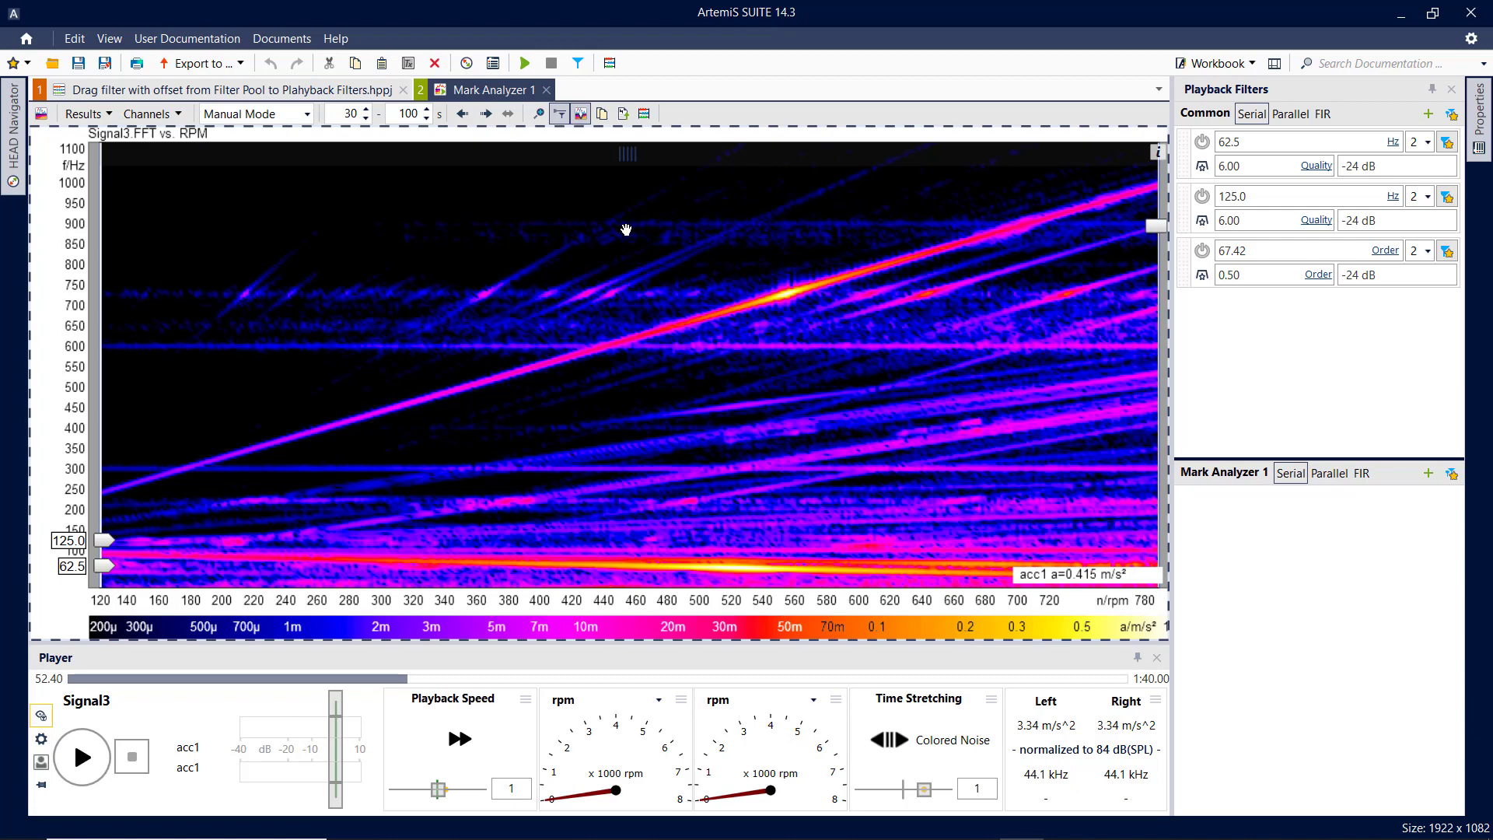
In the pool project, review the tracking order and offset properties of the order 68 and order -5 IIR filters.
click(313, 96)
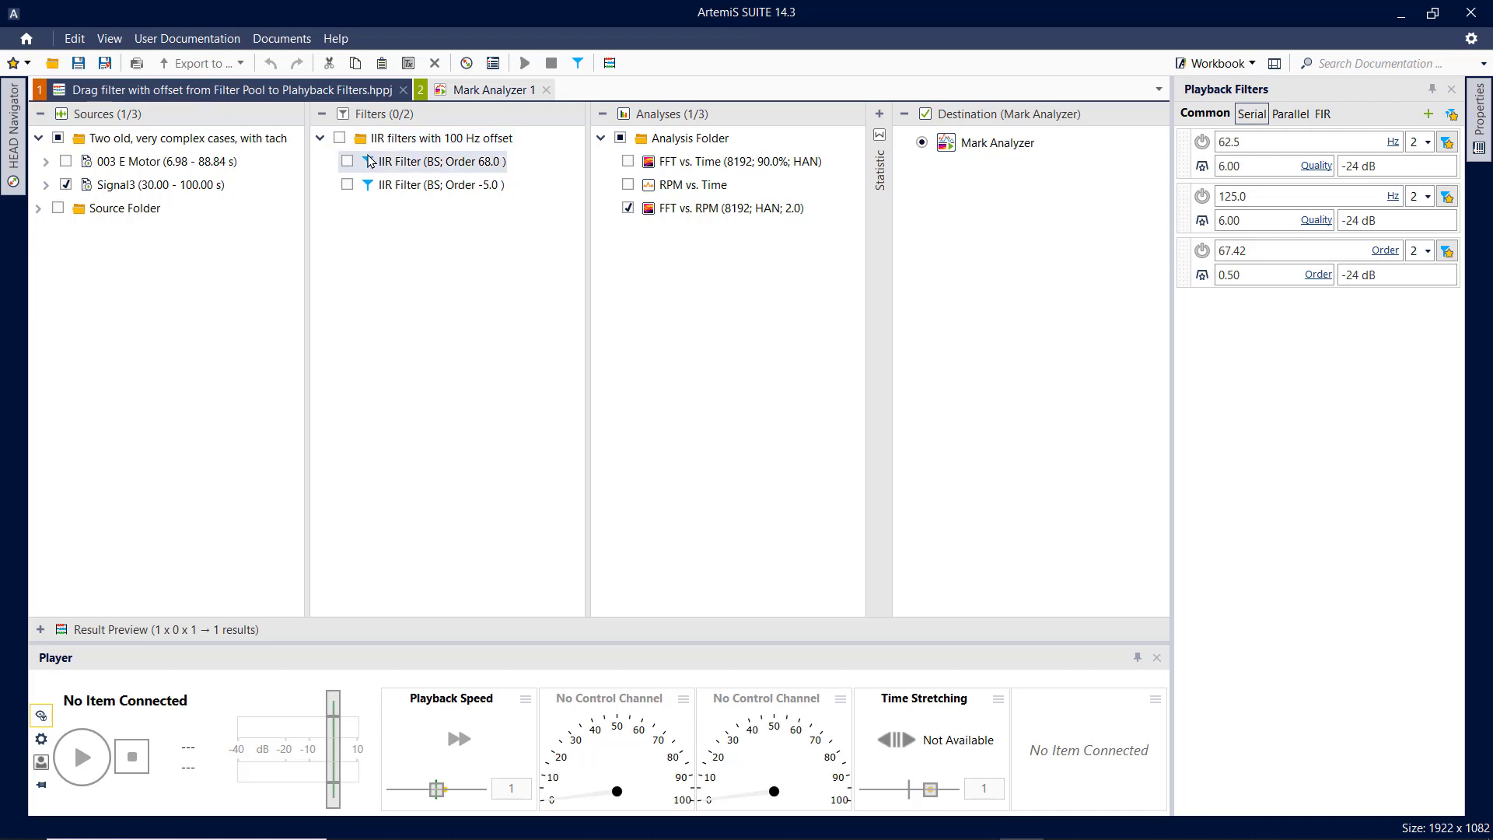
click(368, 164)
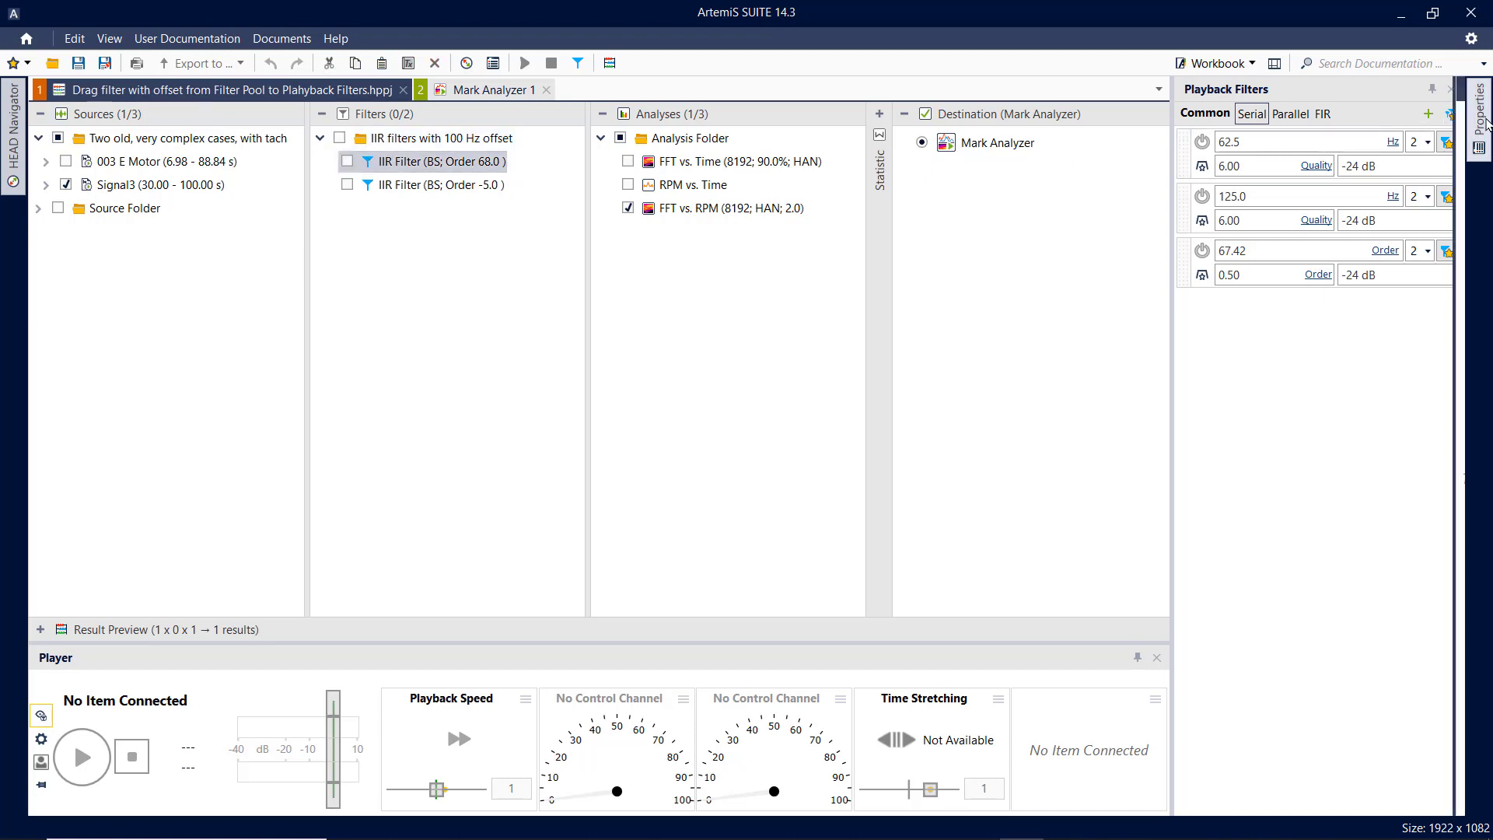
mouse_move(1479, 117)
click(1433, 90)
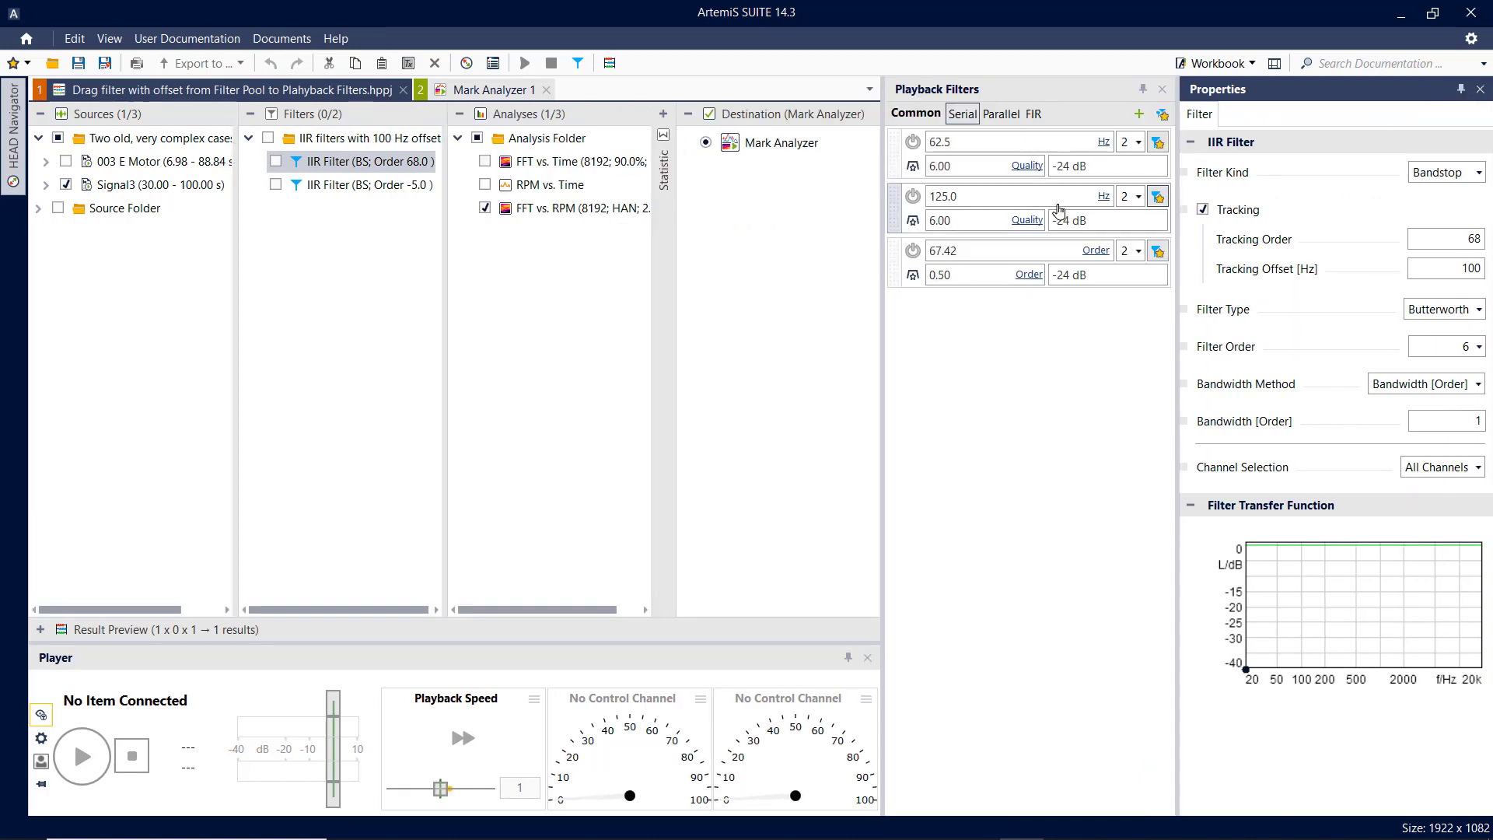
key(F2)
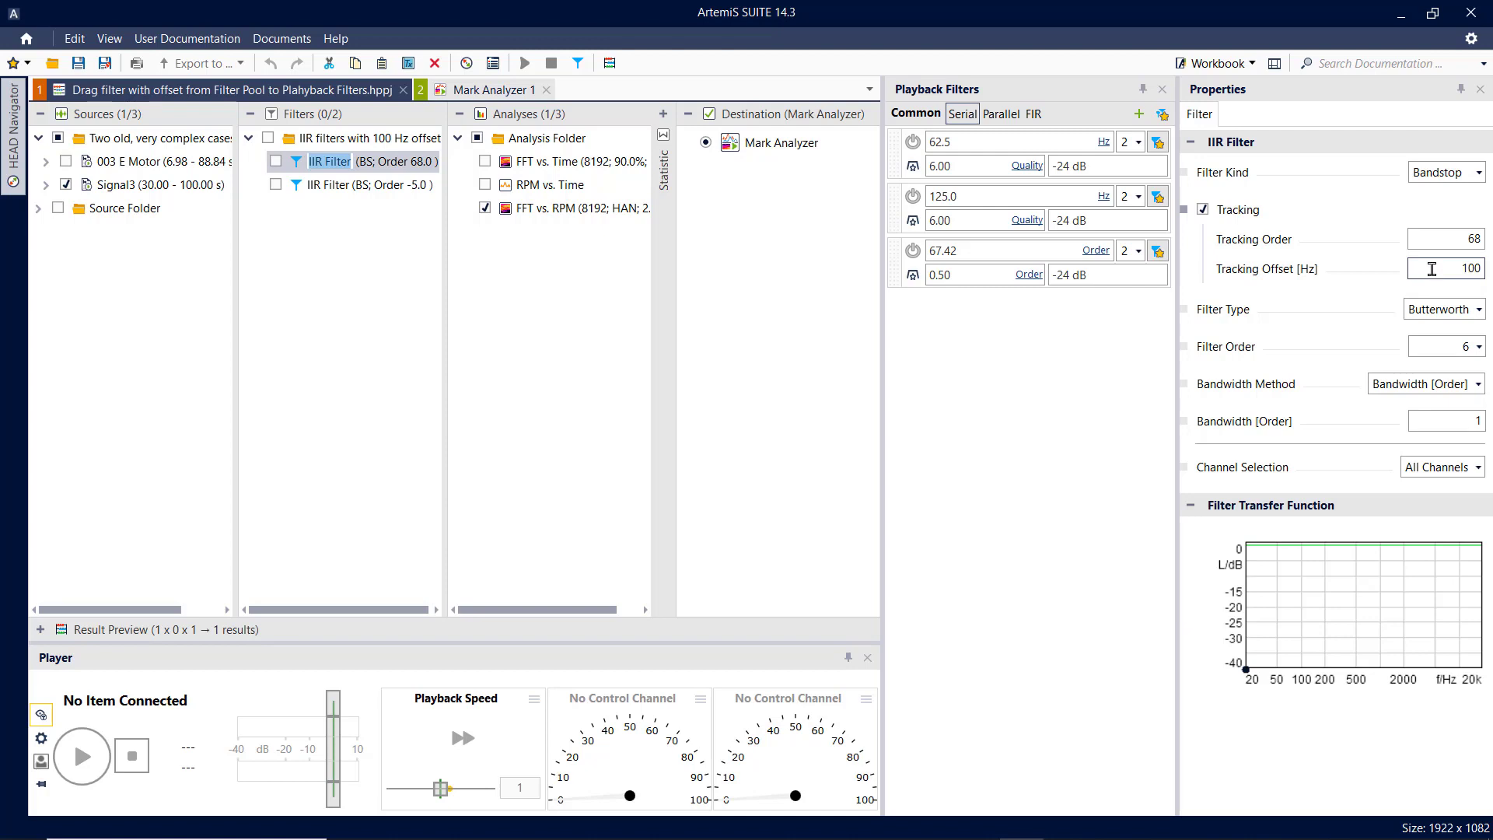
click(299, 187)
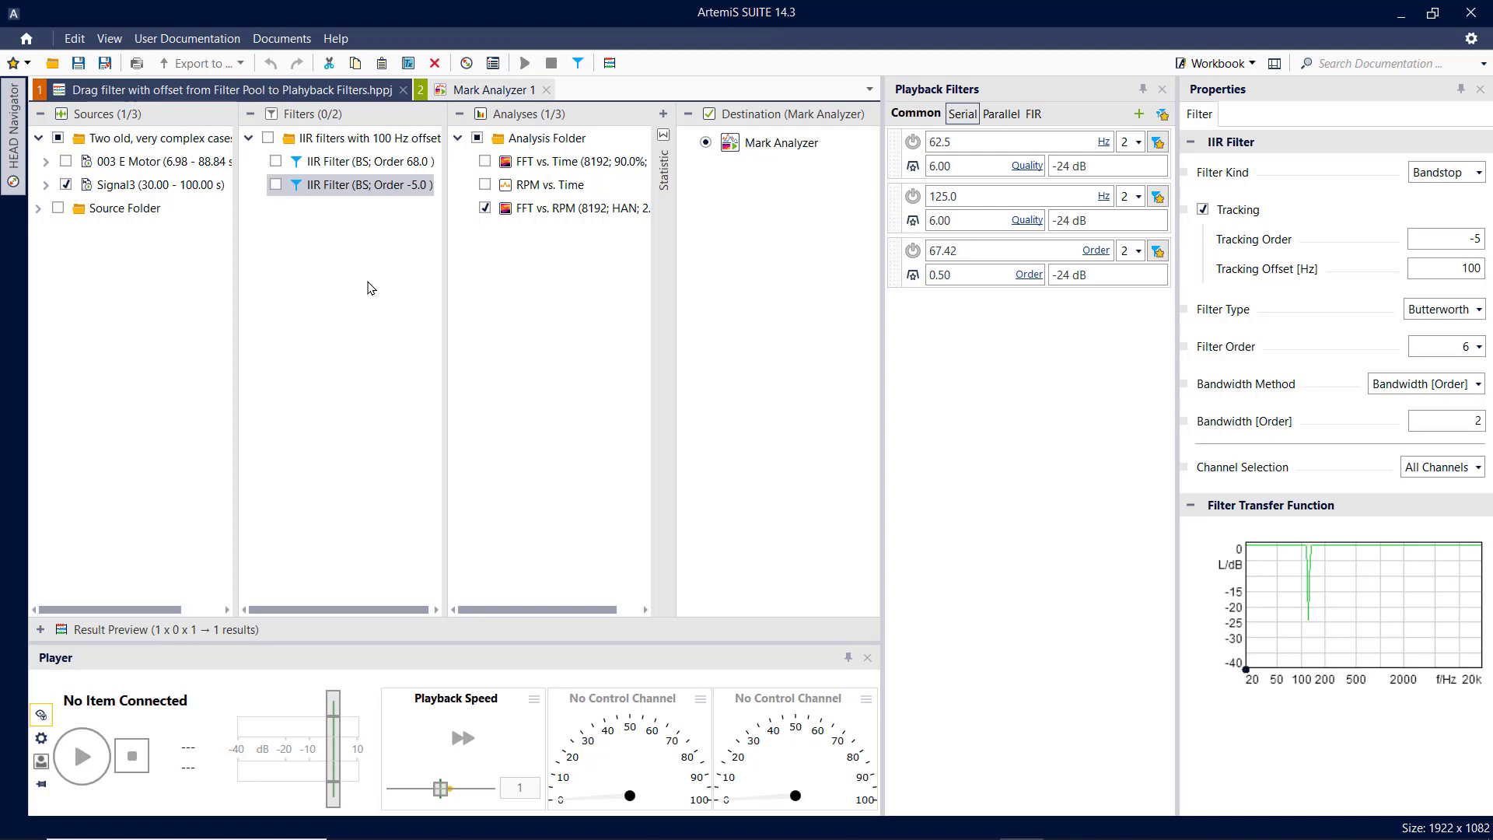
click(1460, 90)
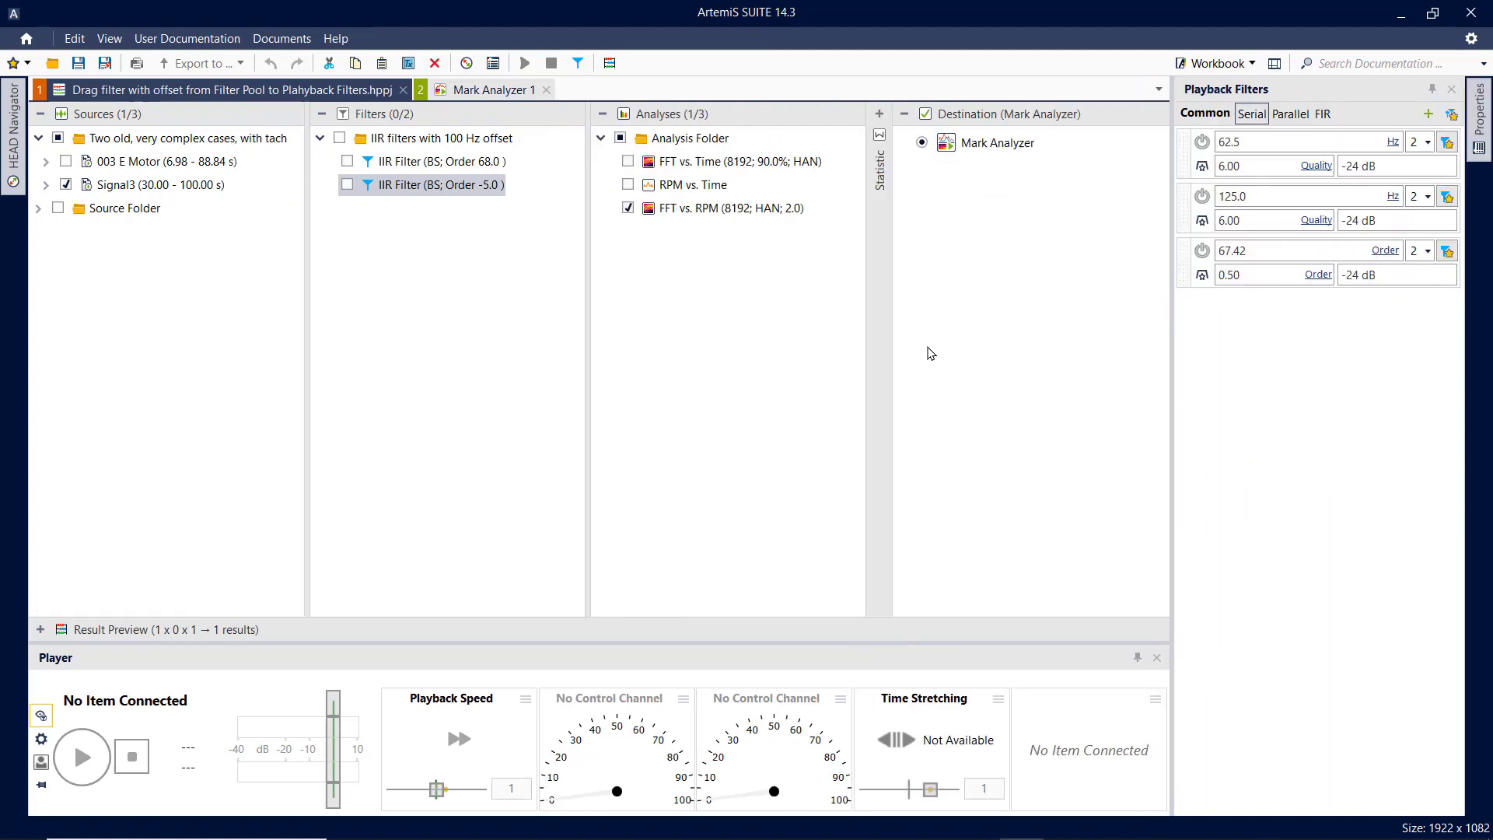
Return to Mark Analyzer 1 and dock it side by side with the pool project.
click(500, 91)
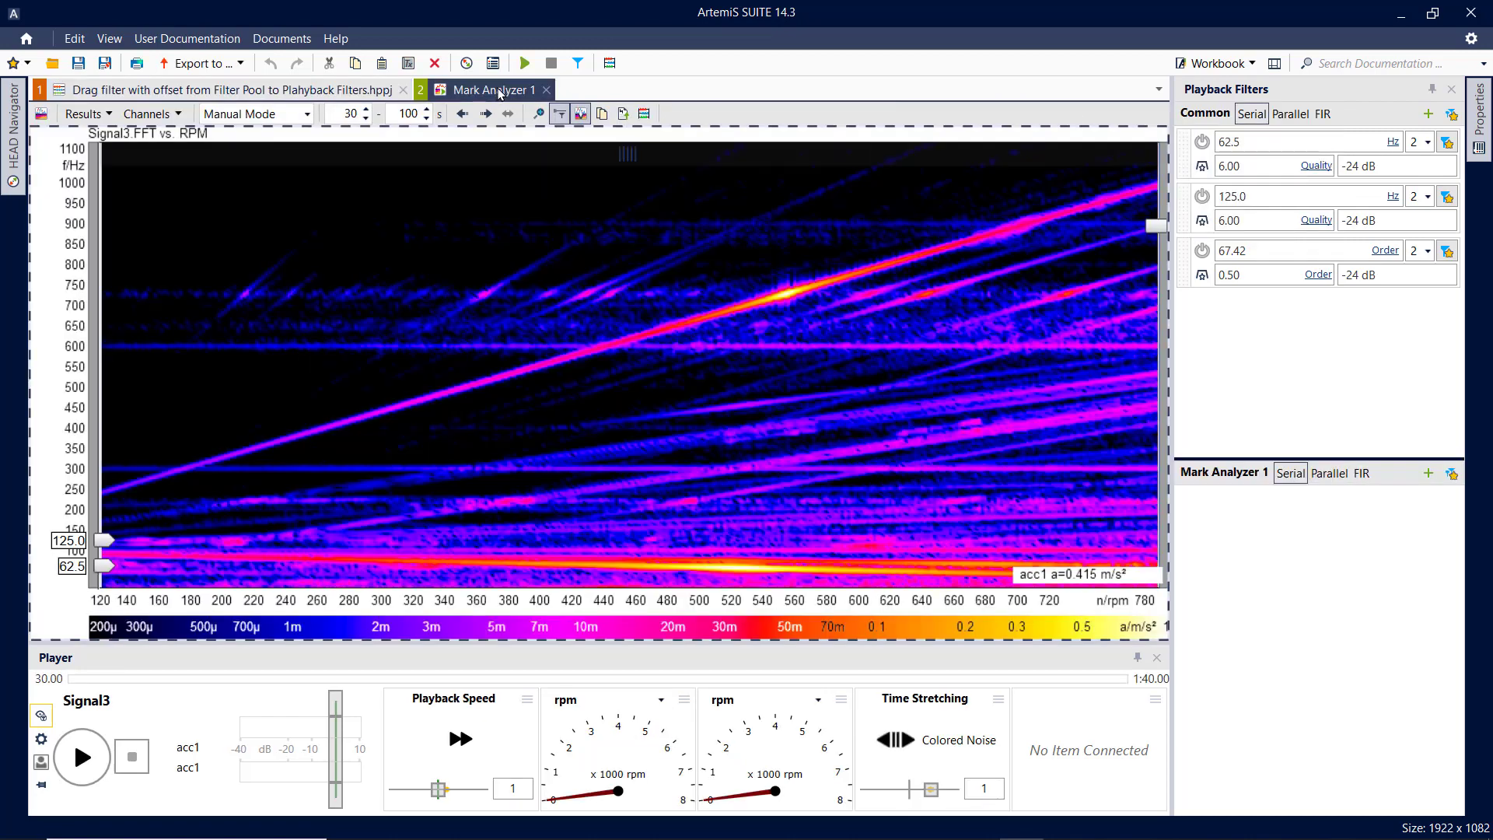
drag(500, 91, 652, 372)
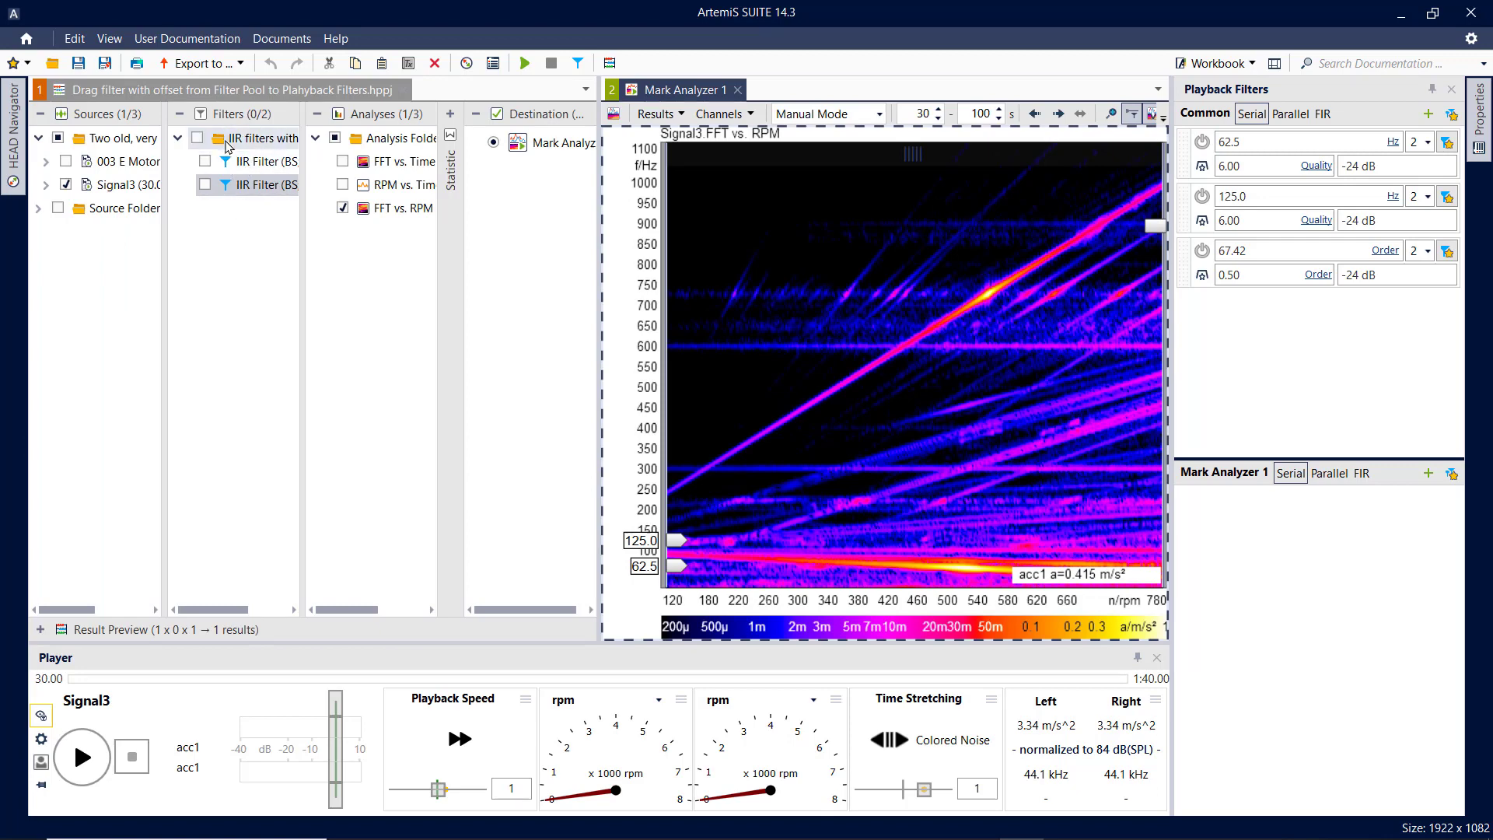
click(230, 184)
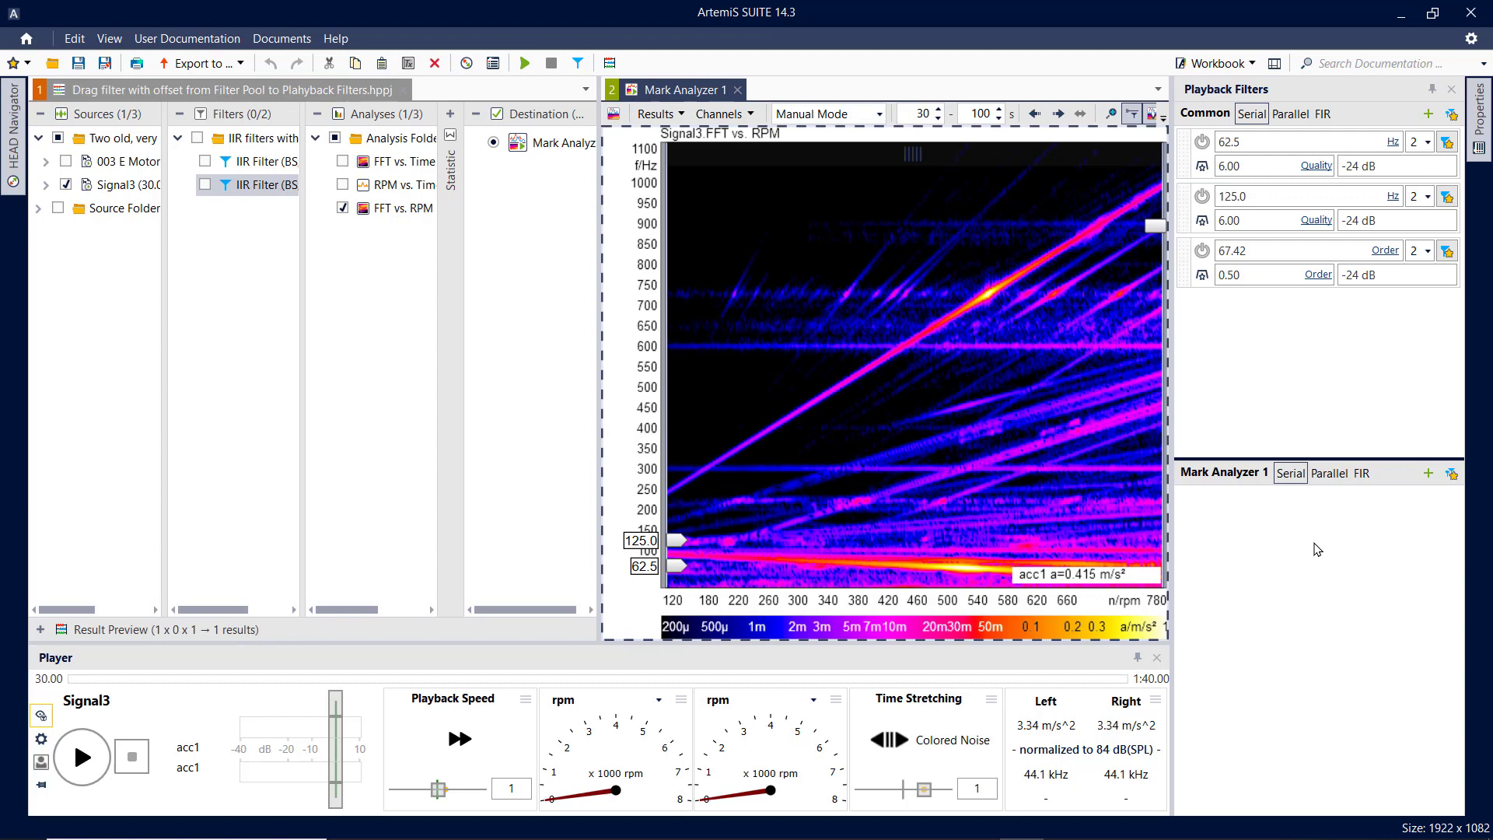
Switch the third common playback filter from order back to Hz.
mouse_move(1148, 224)
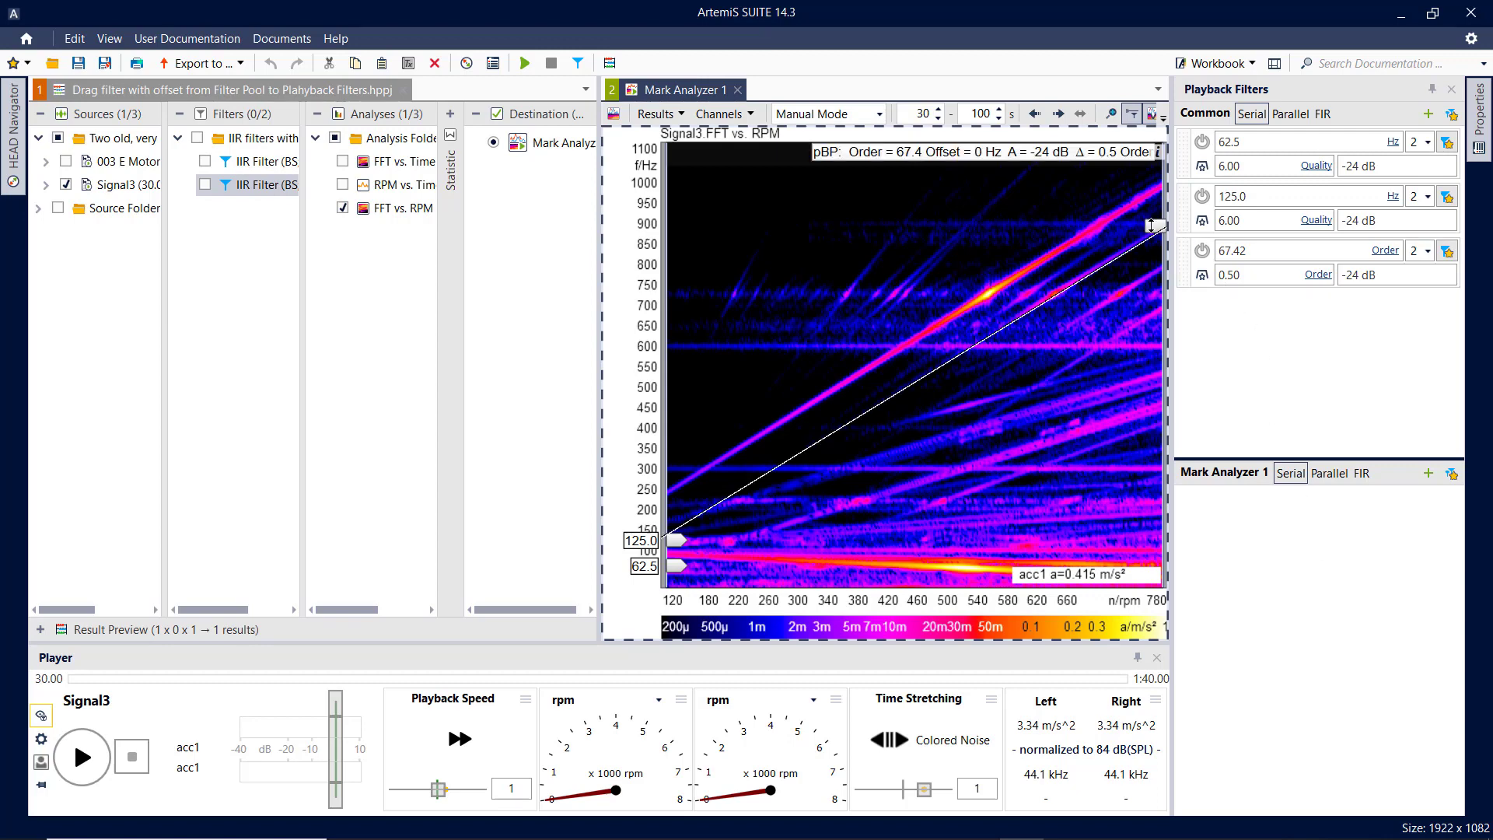
click(1385, 251)
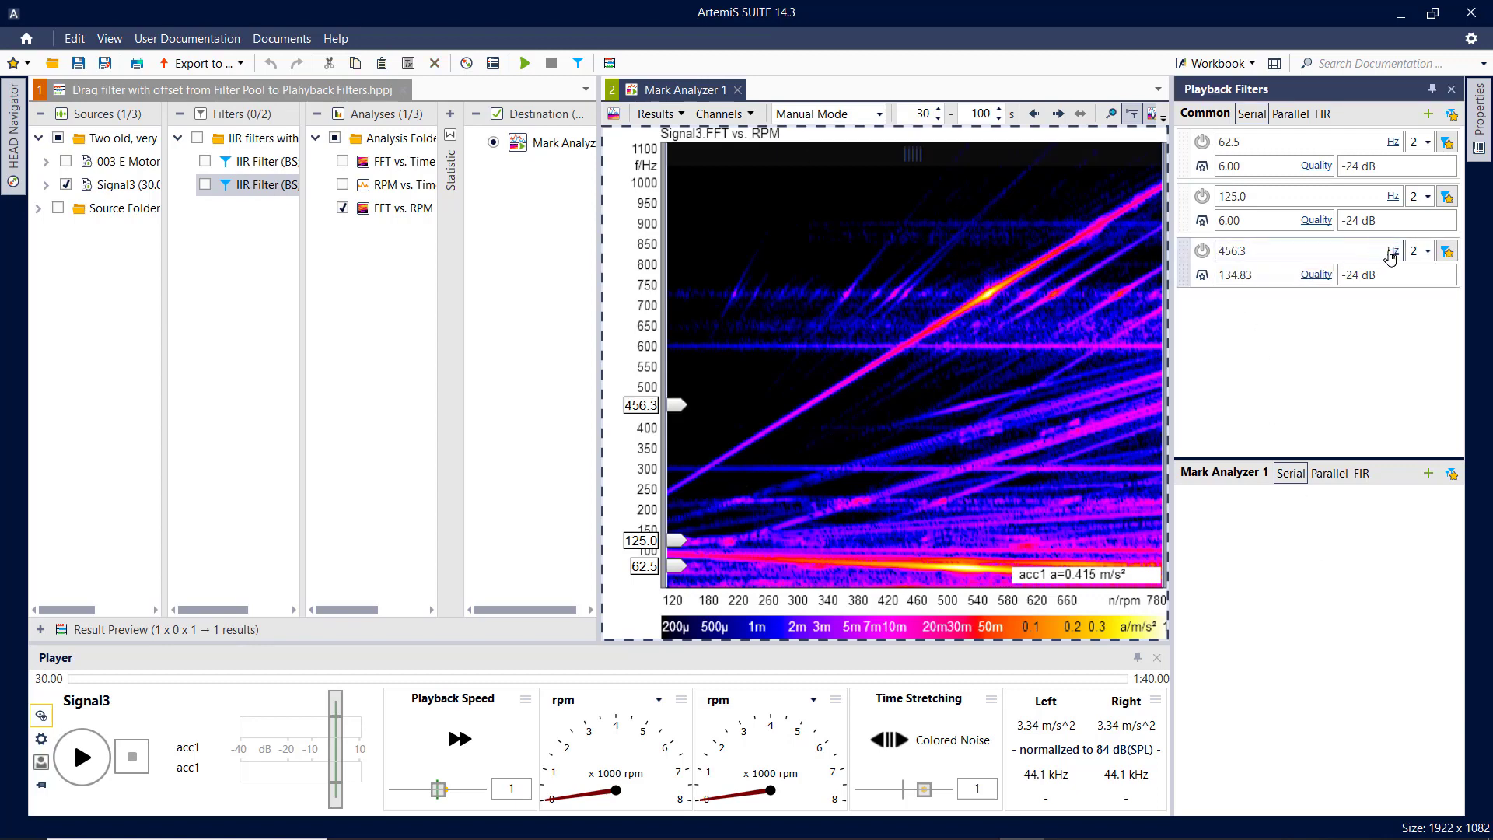
mouse_move(682, 407)
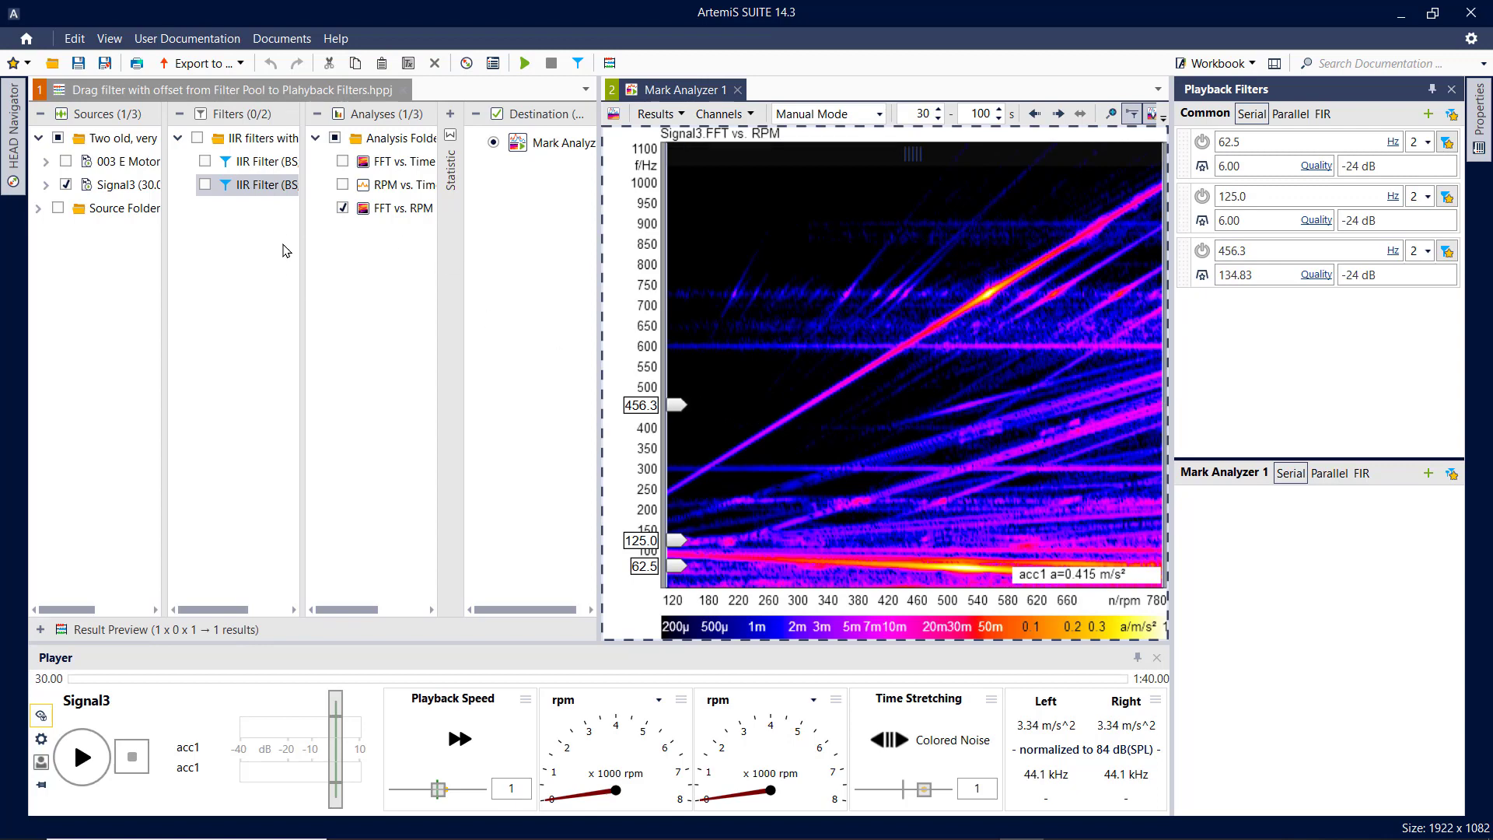
Add both IIR filters from the filter pool to the serial playback filters of Mark Analyzer 1.
click(230, 163)
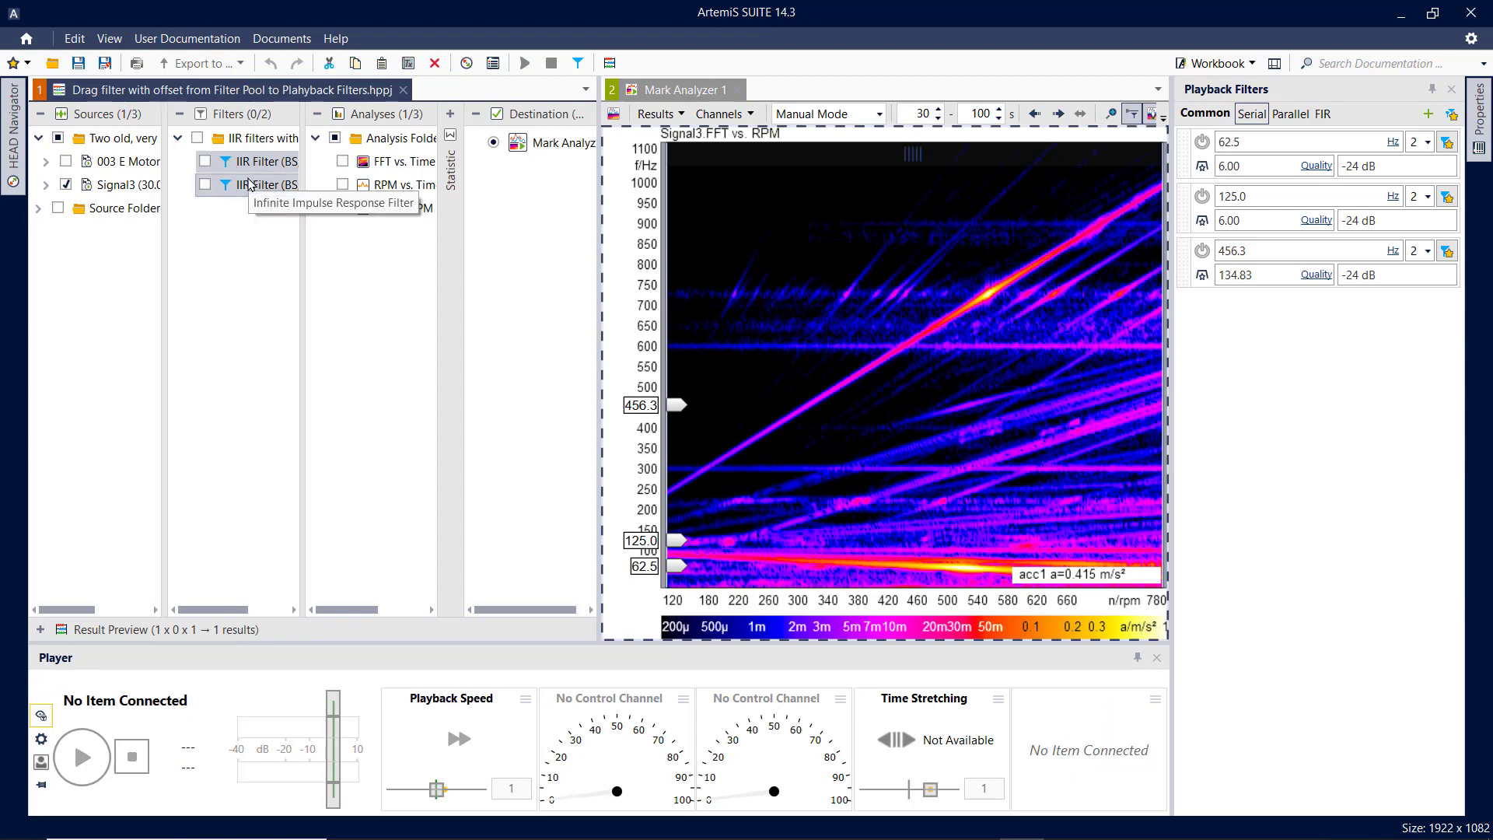
drag(249, 185, 835, 257)
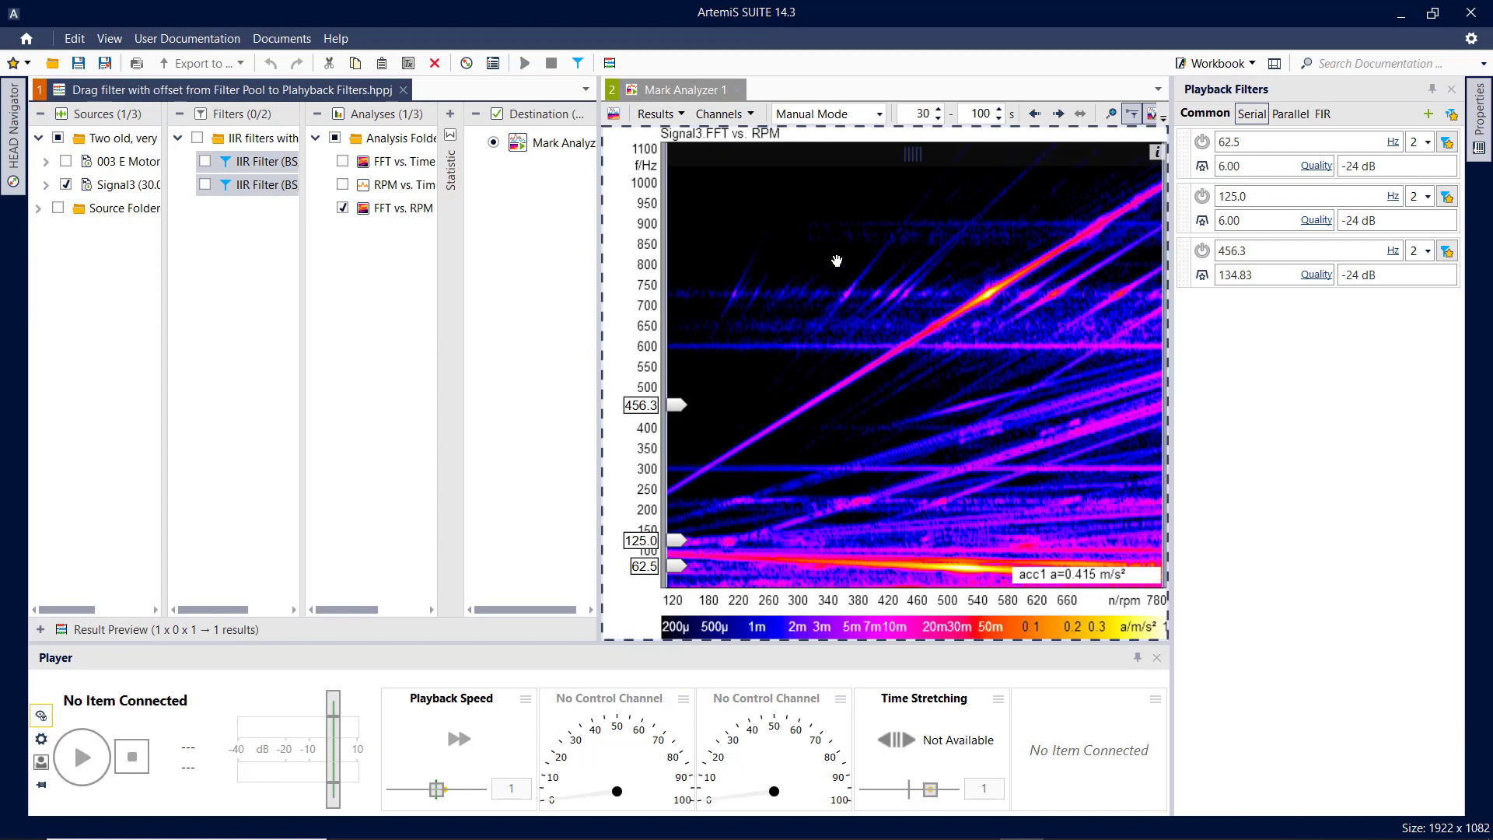
click(837, 261)
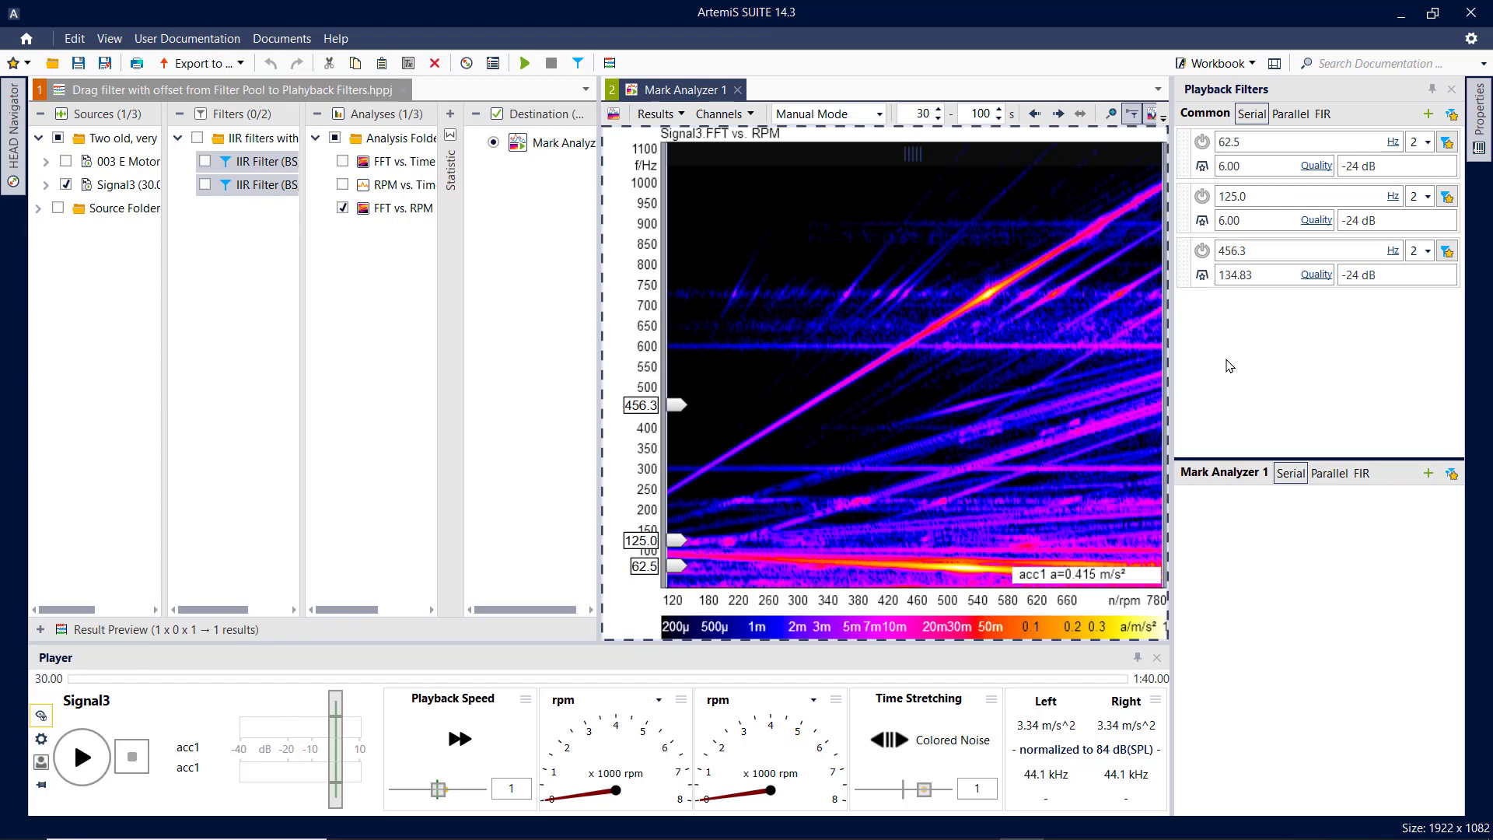
click(1270, 538)
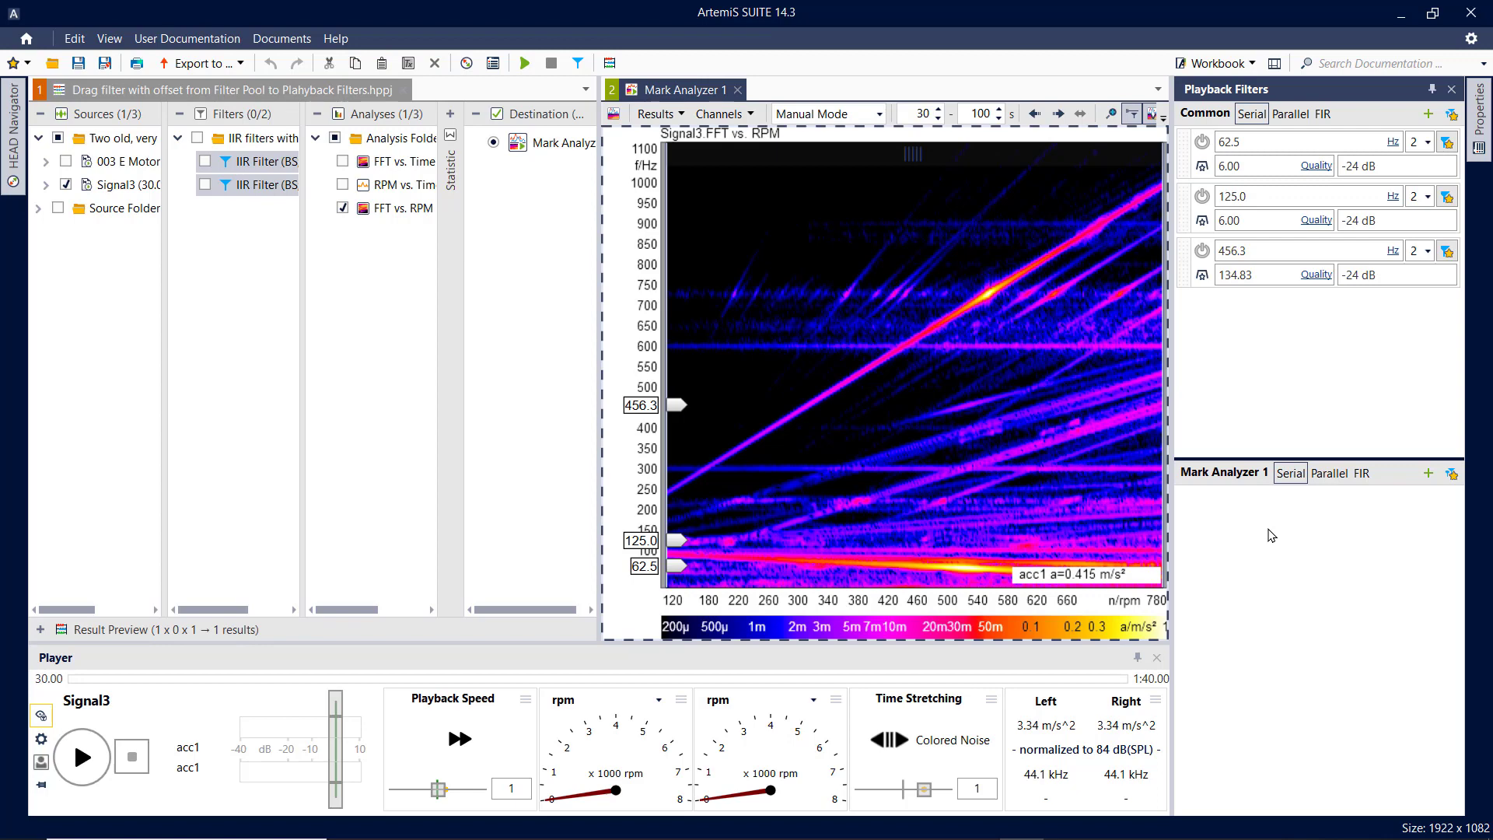
key(ctrl+v)
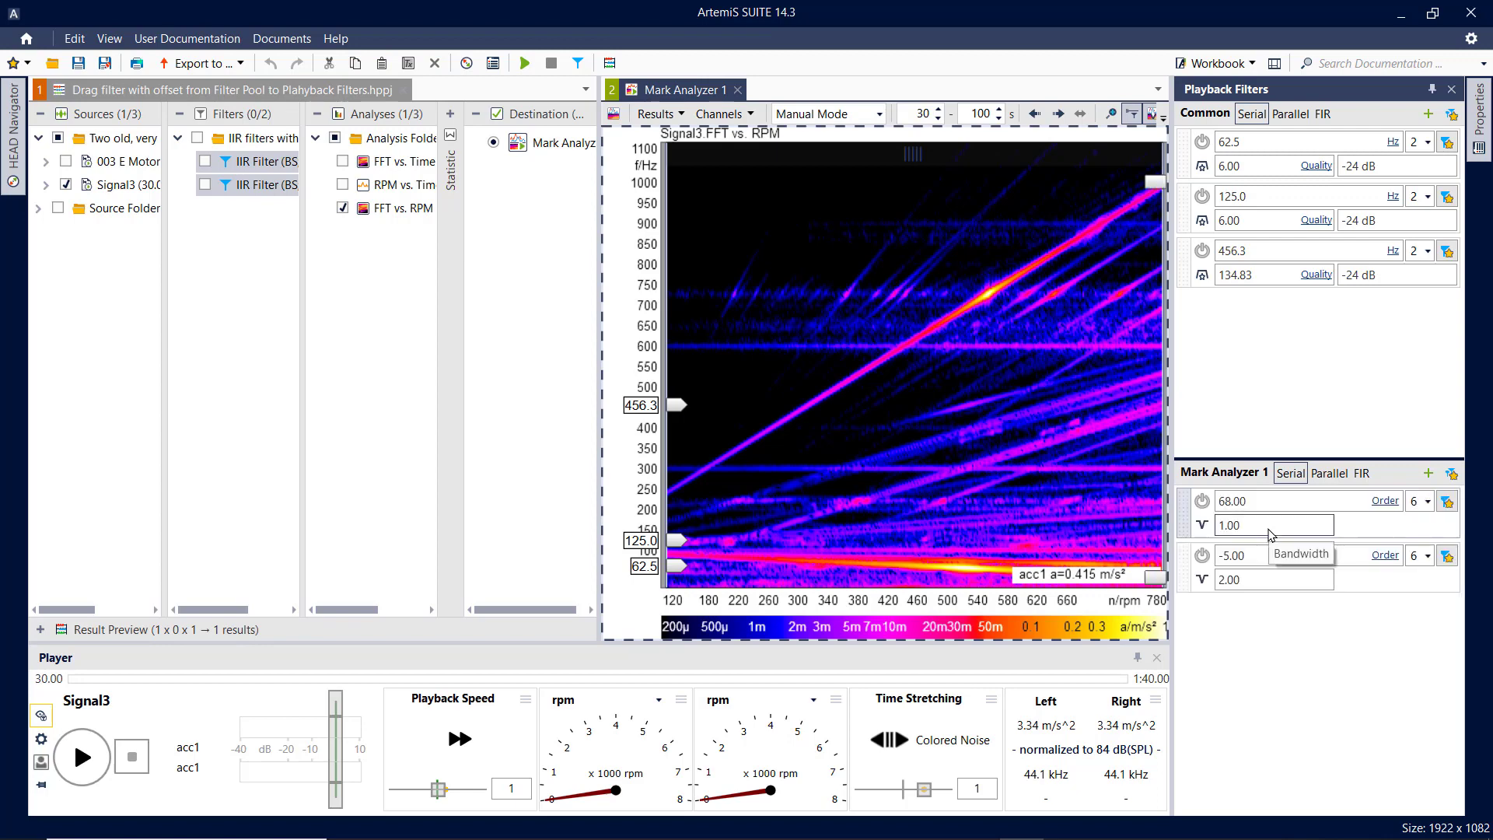
Play Signal3 from about 1:01 and activate the order 68 and order -5 filters of Mark Analyzer 1.
click(1202, 501)
click(84, 757)
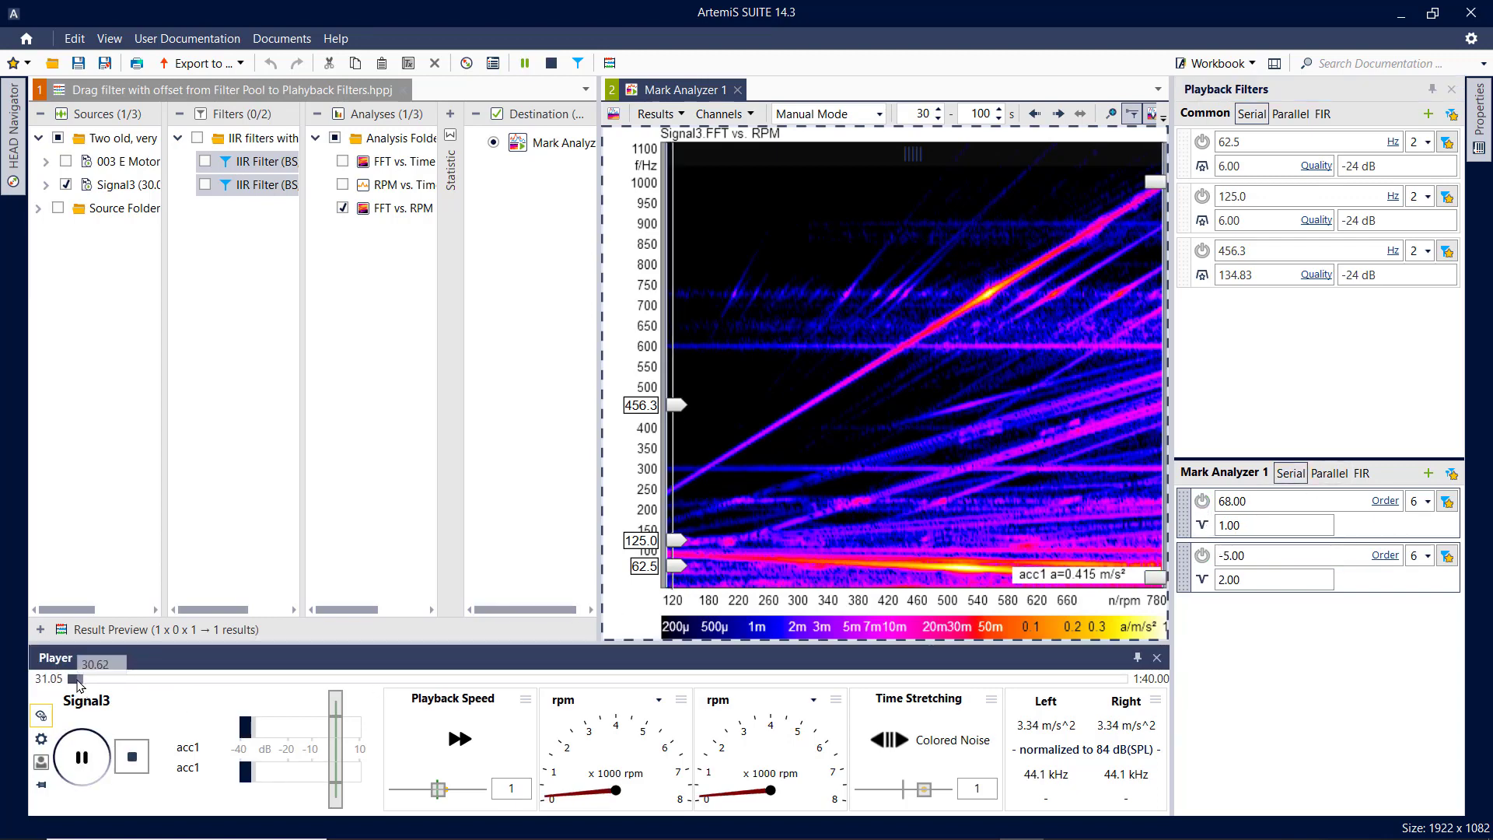
drag(83, 679, 545, 719)
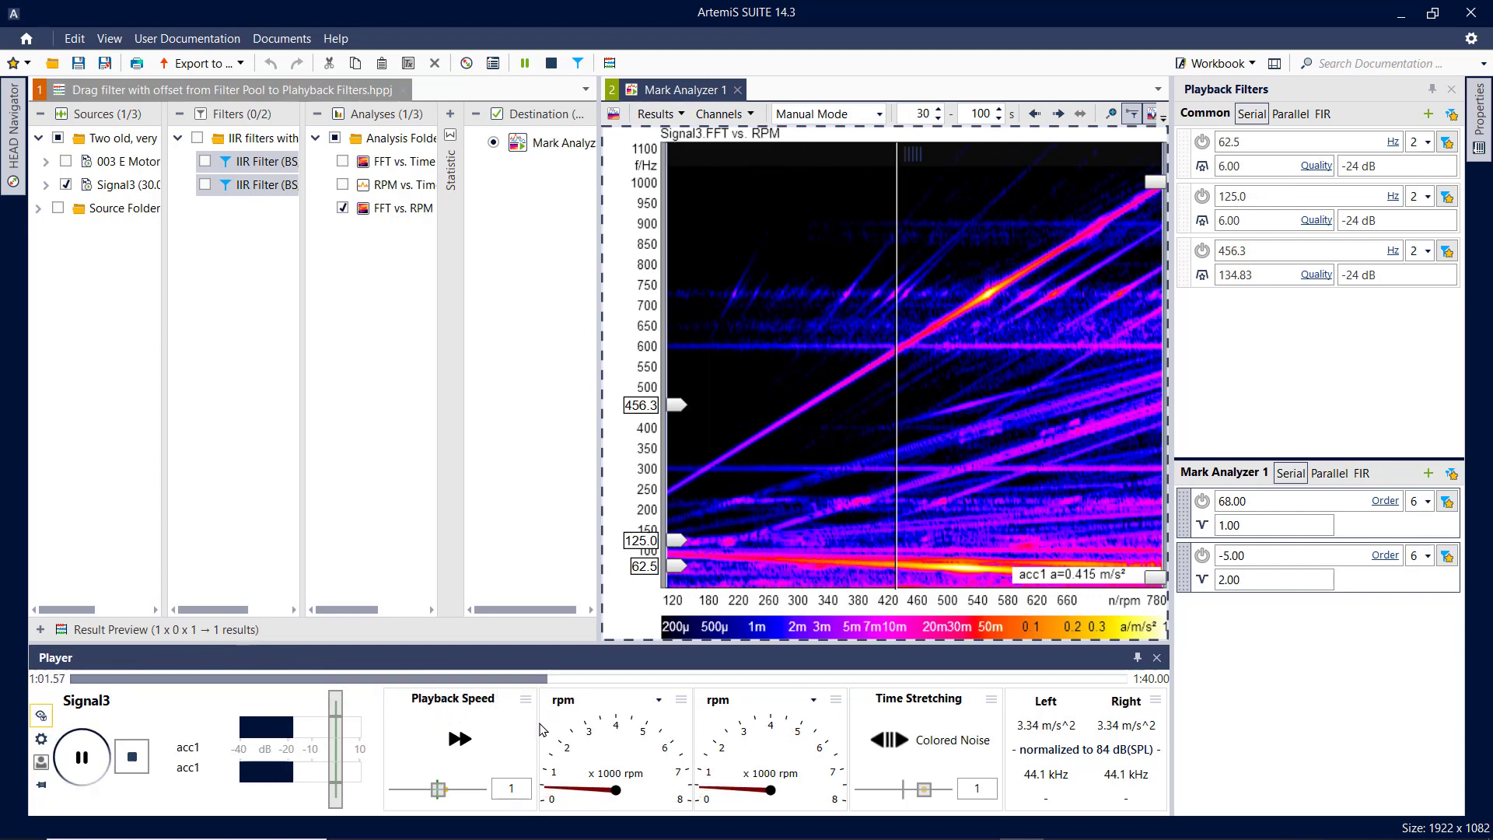
click(1202, 501)
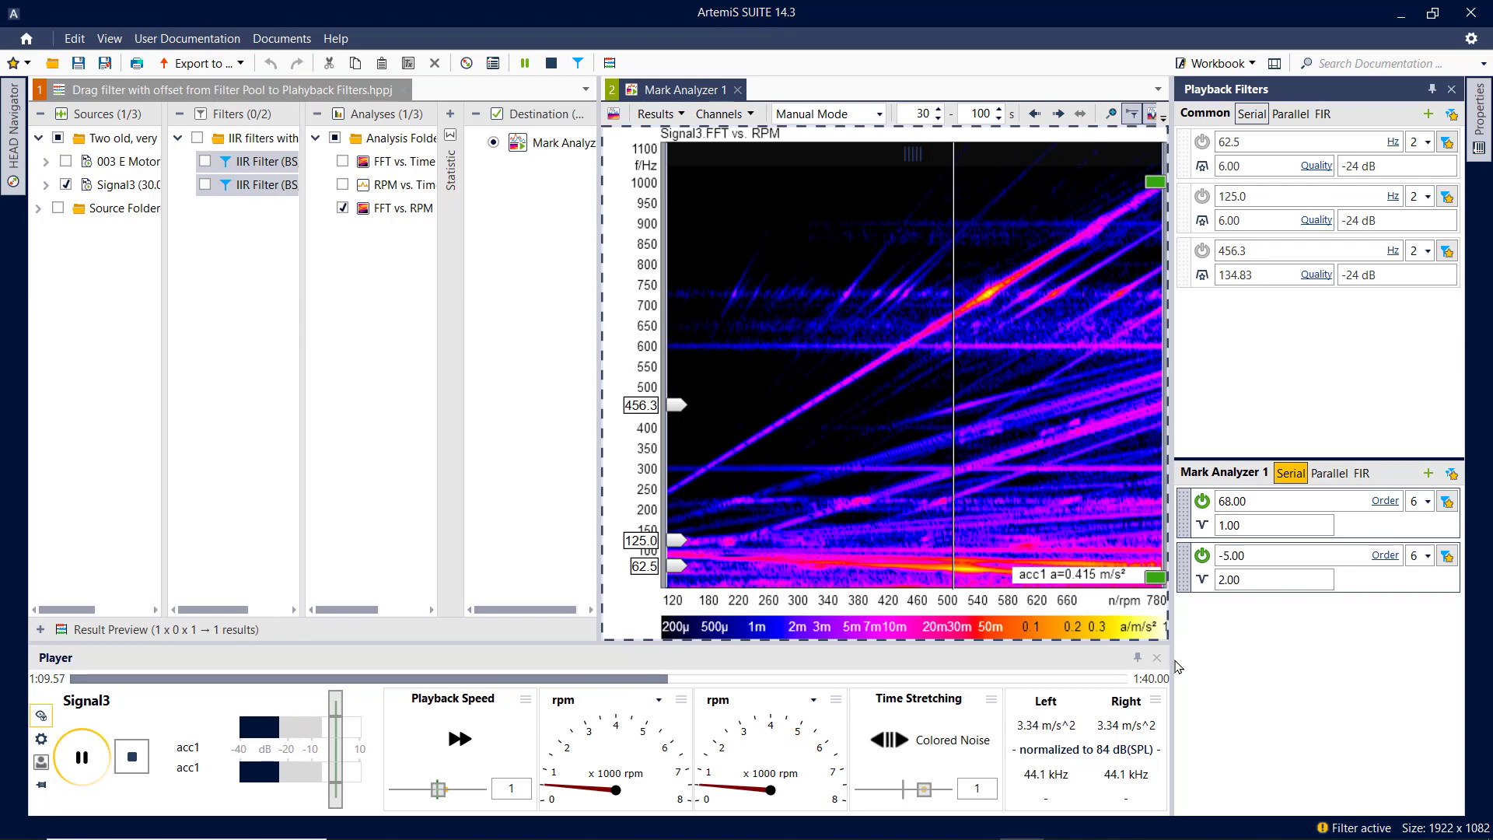
Switch Mark Analyzer 1's order 68 and order -5 filters off and on during playback to compare their audible effect.
click(1202, 556)
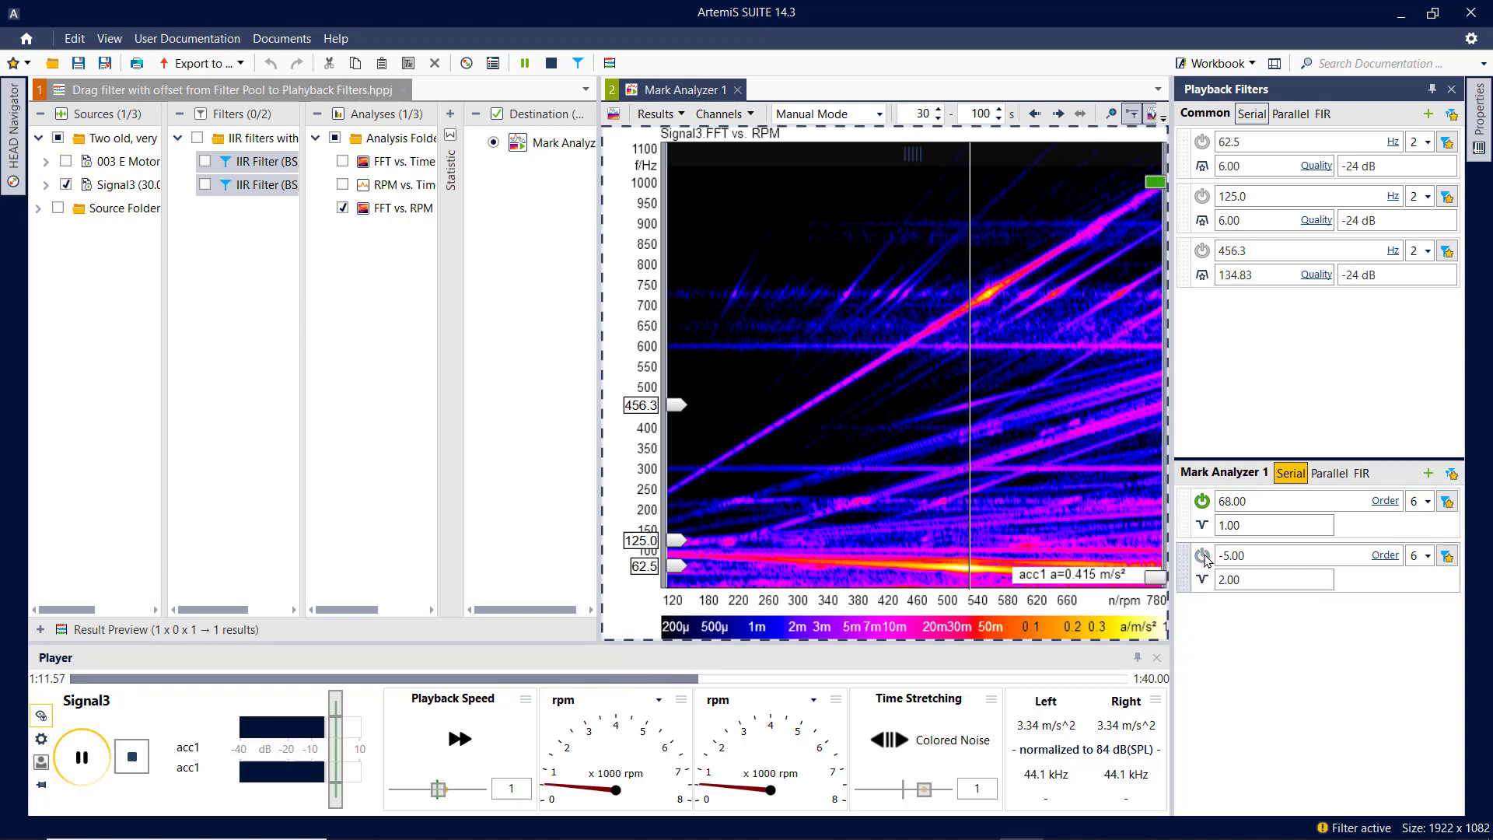
click(1203, 501)
click(1203, 501)
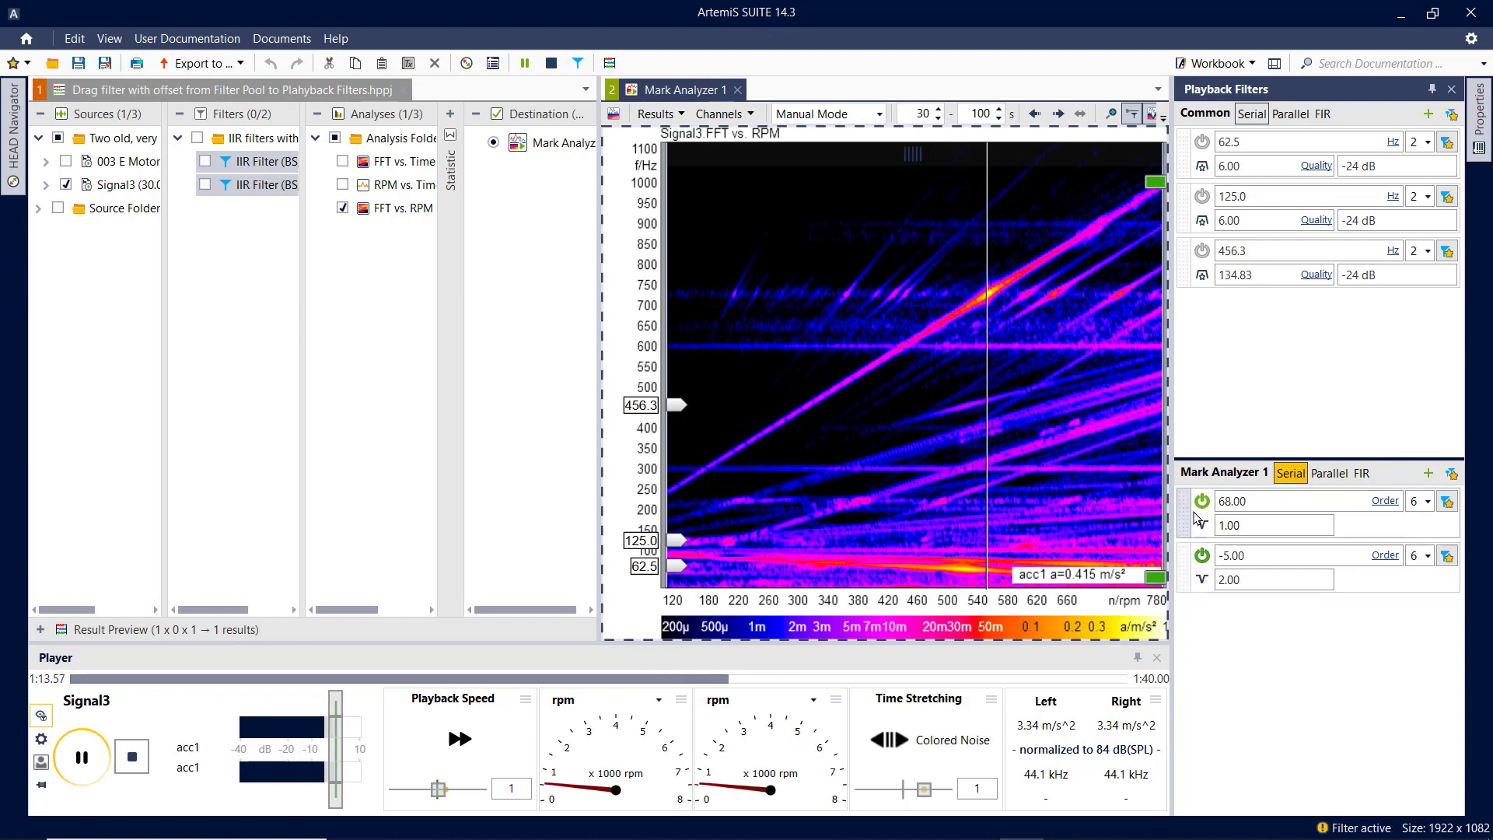
click(1202, 556)
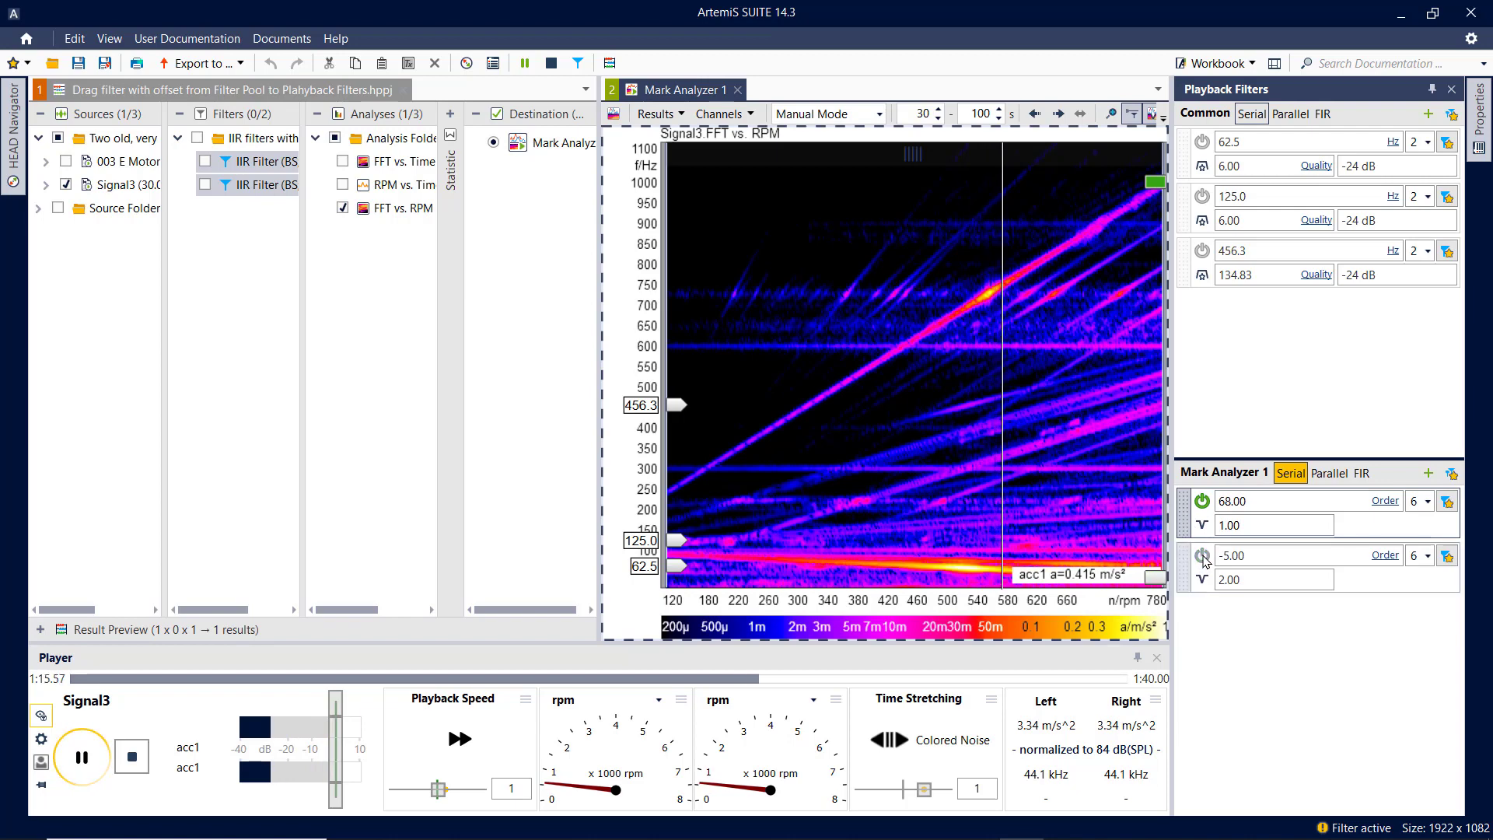
click(1203, 501)
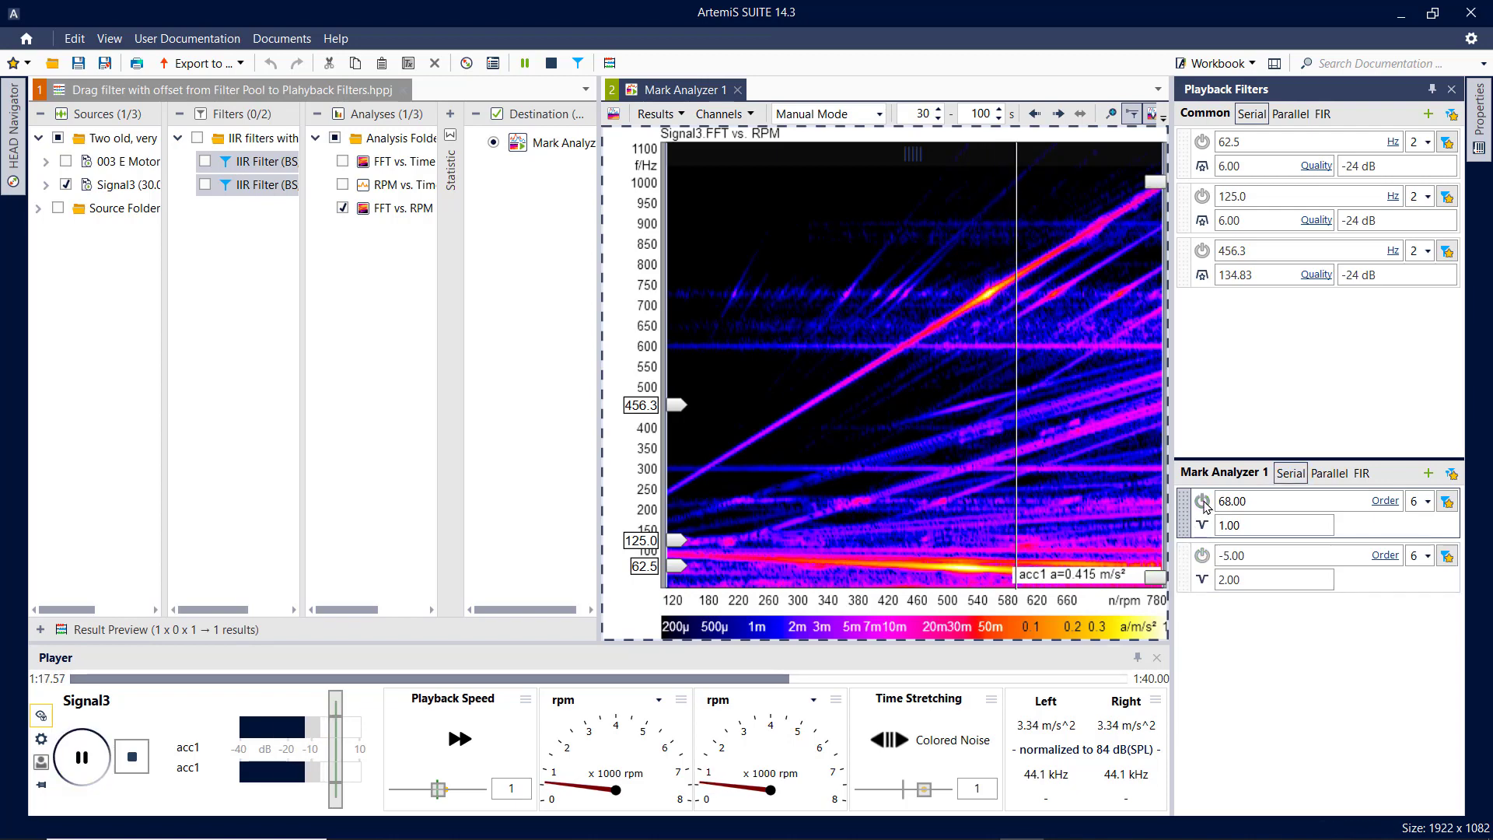
click(1202, 502)
click(1203, 556)
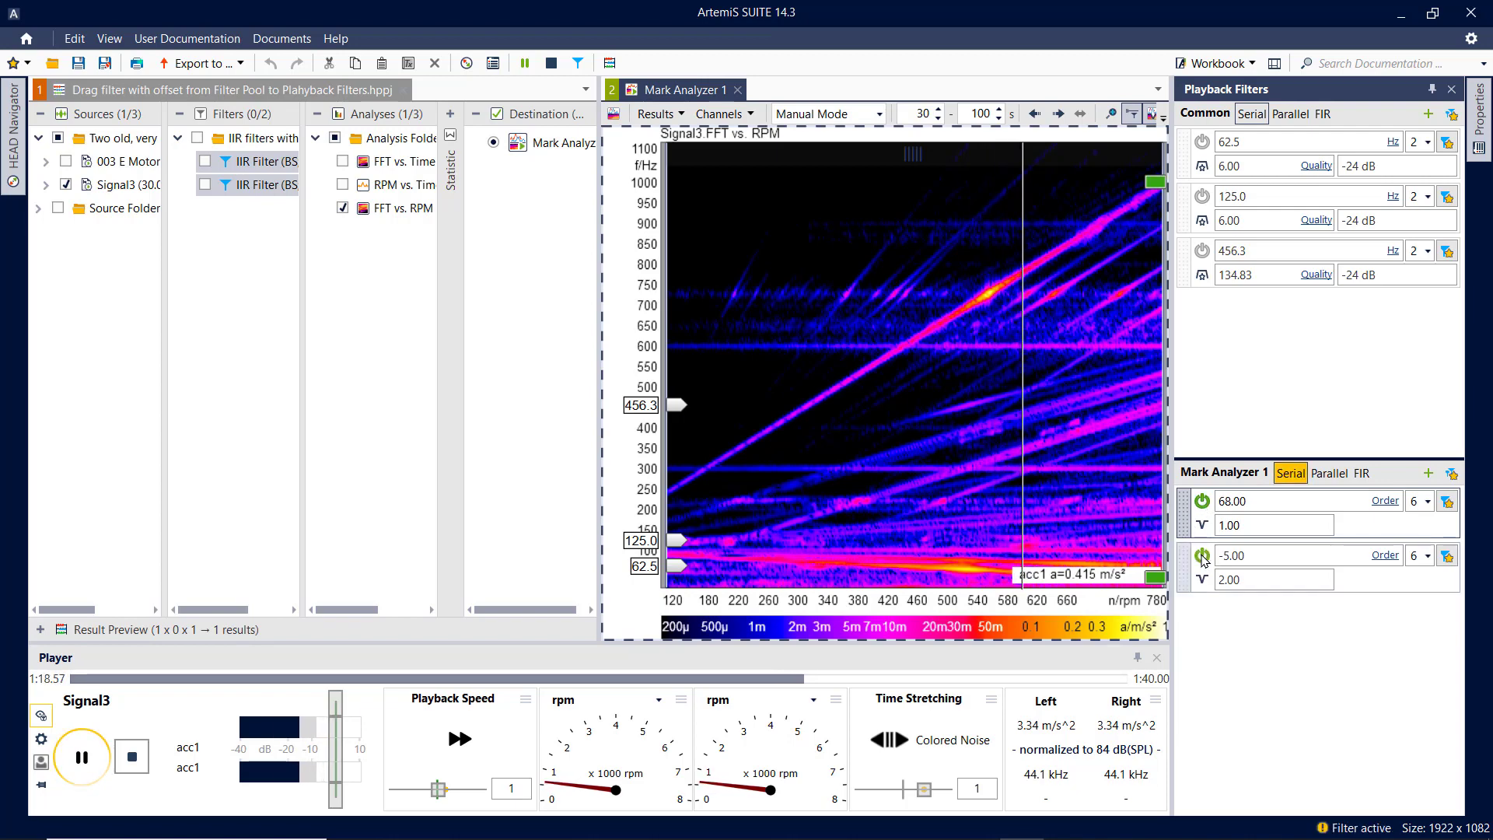
Stop playback and delete both order filters from the serial playback filters of Mark Analyzer 1.
click(132, 757)
click(1185, 521)
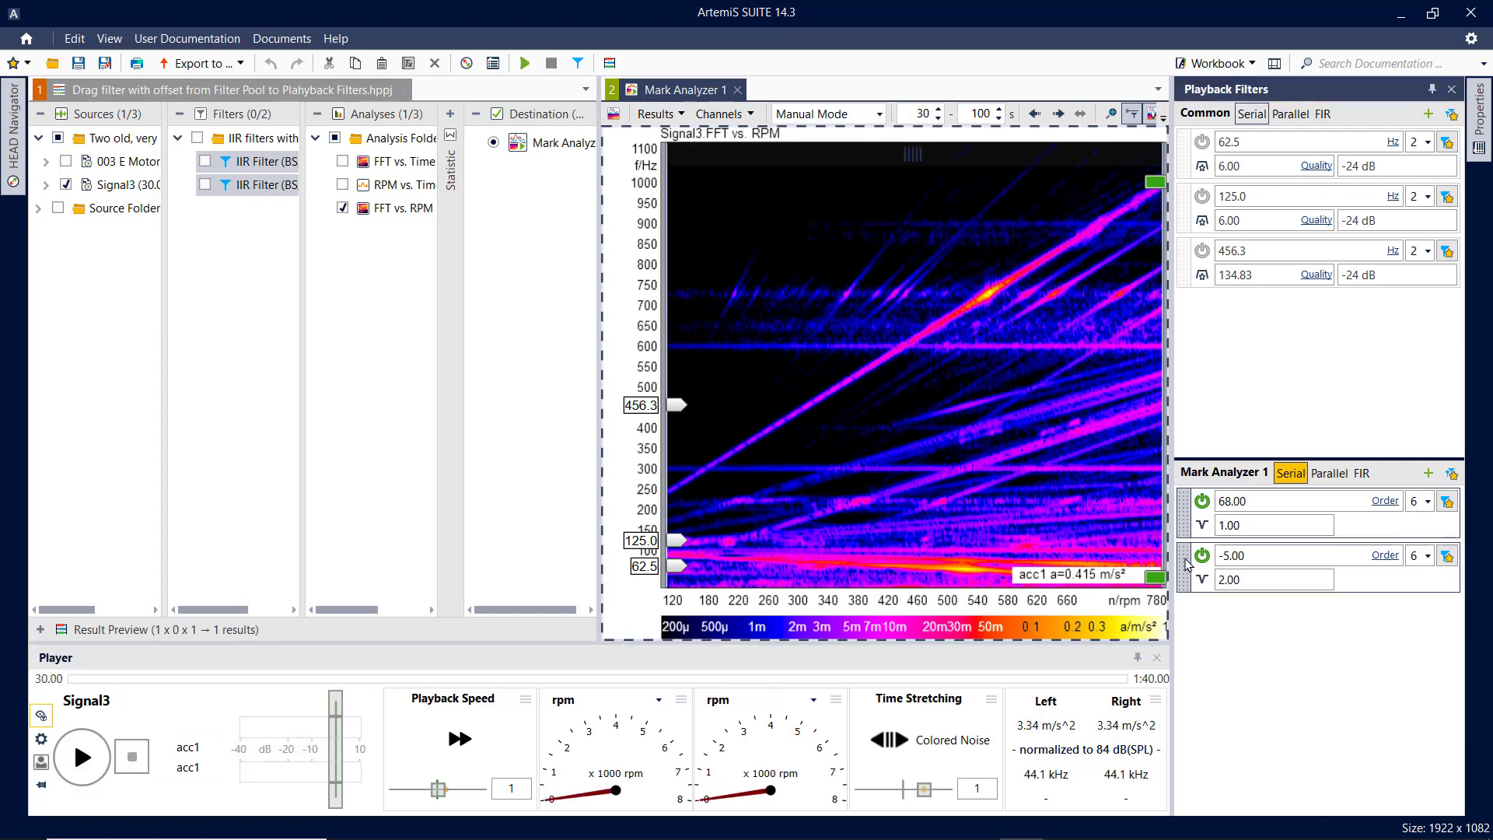
key(Delete)
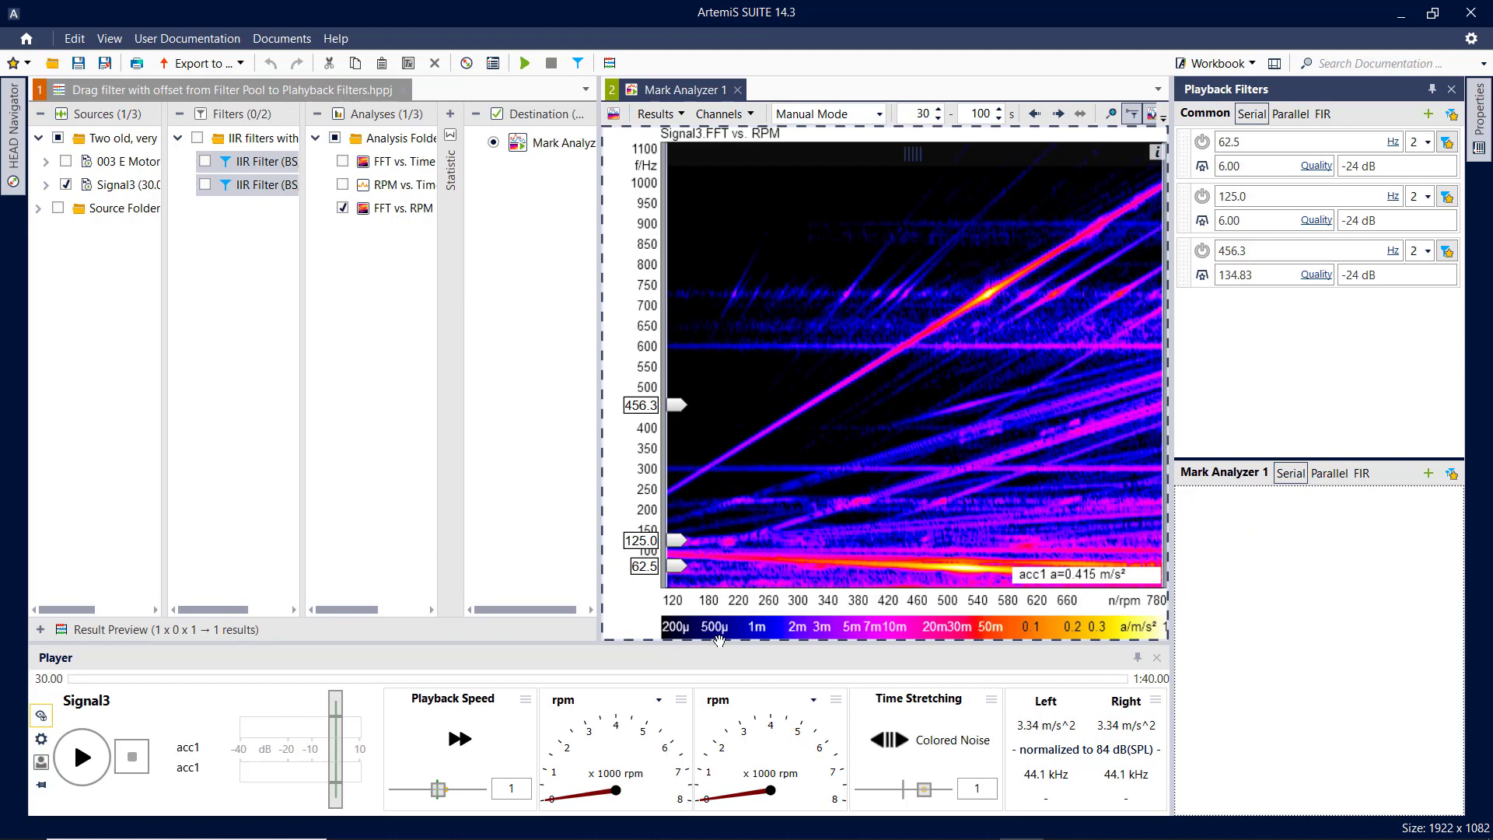
Add both pool IIR filters to the common playback filters and move them from there to Mark Analyzer 1's serial filters.
click(226, 164)
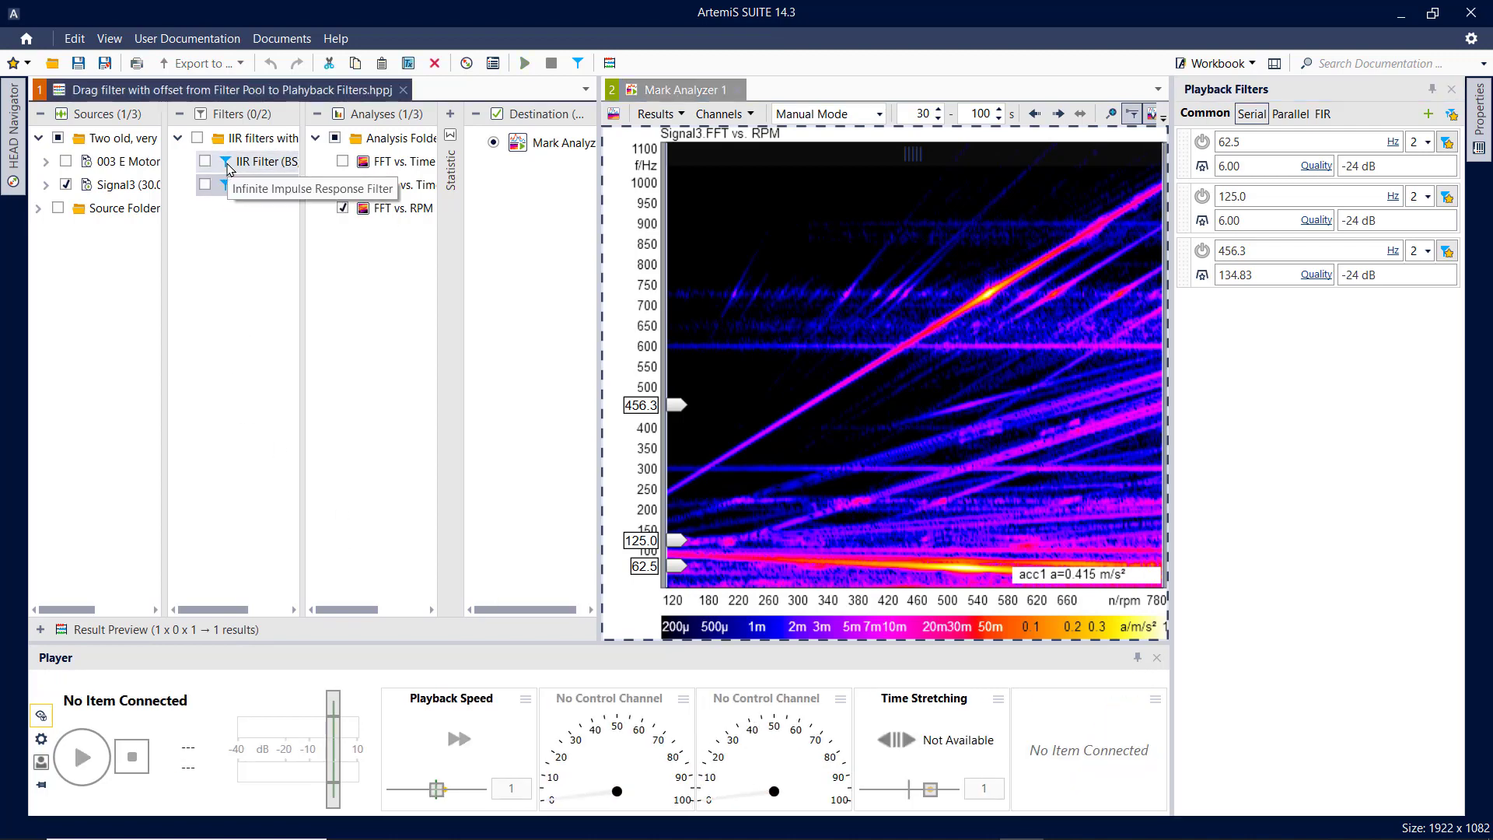
drag(226, 164, 1310, 460)
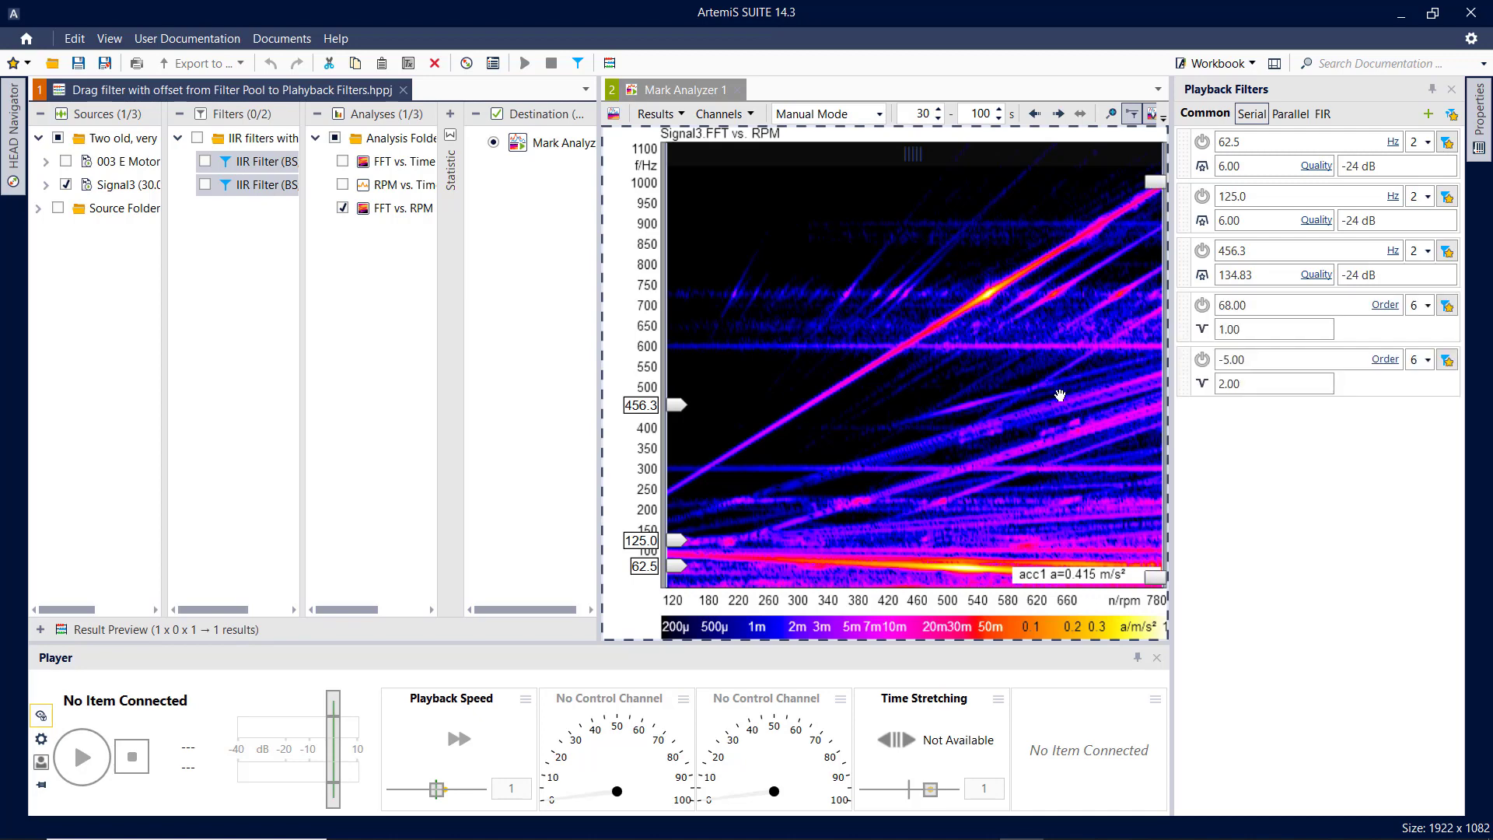
click(947, 398)
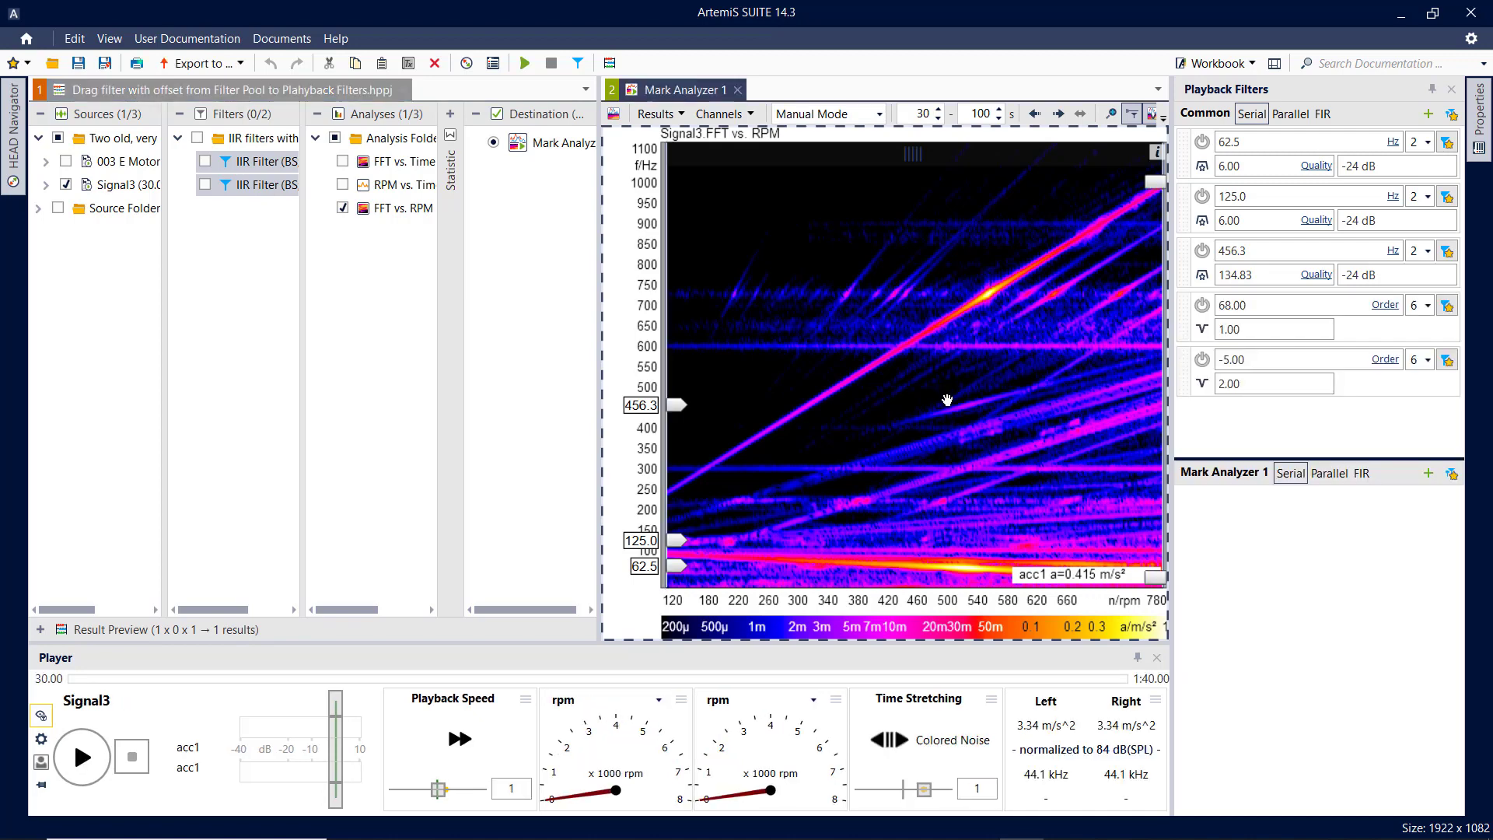
click(1188, 317)
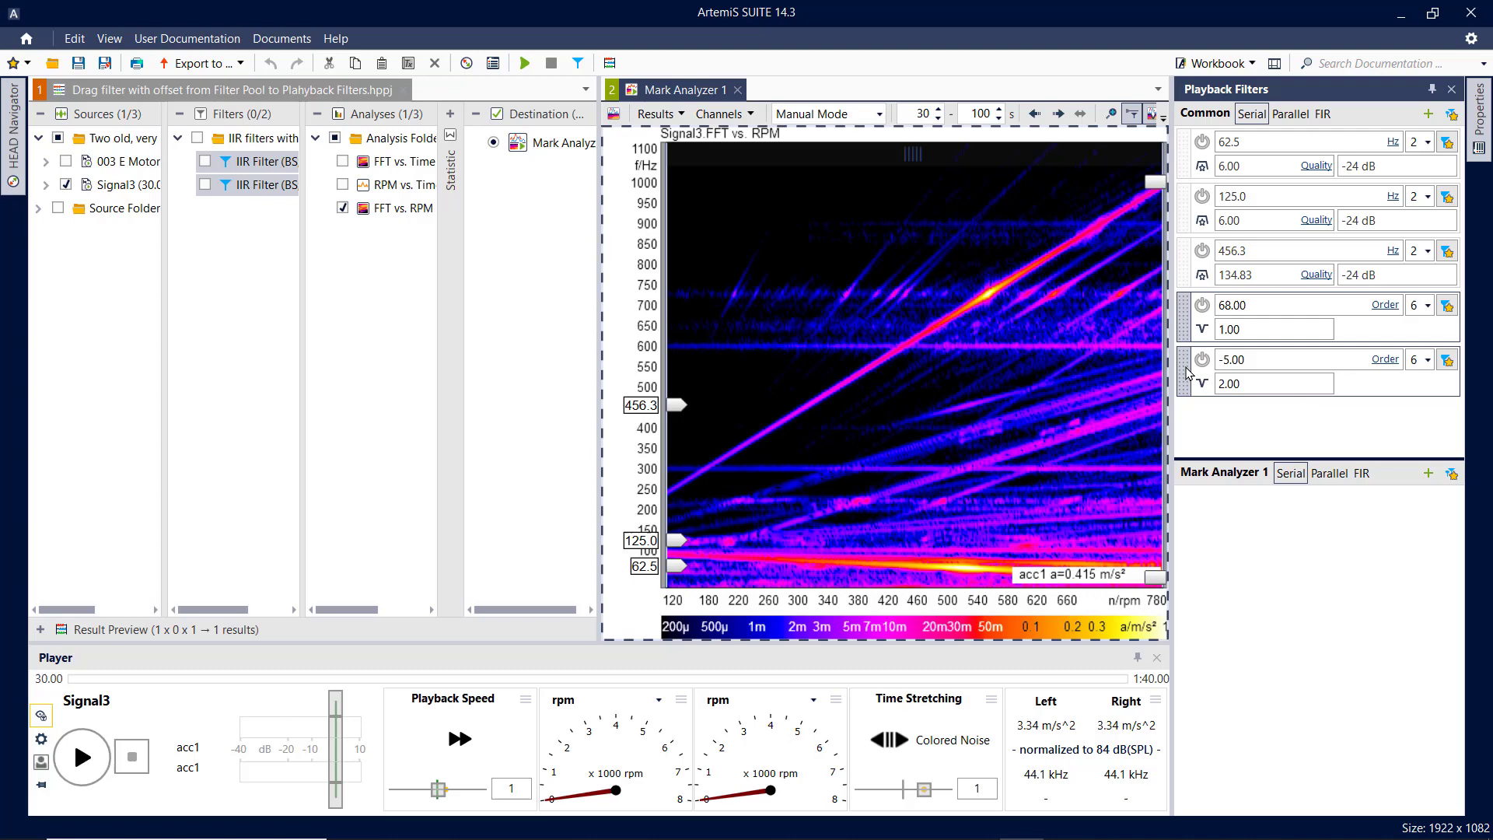
drag(1187, 373, 1207, 575)
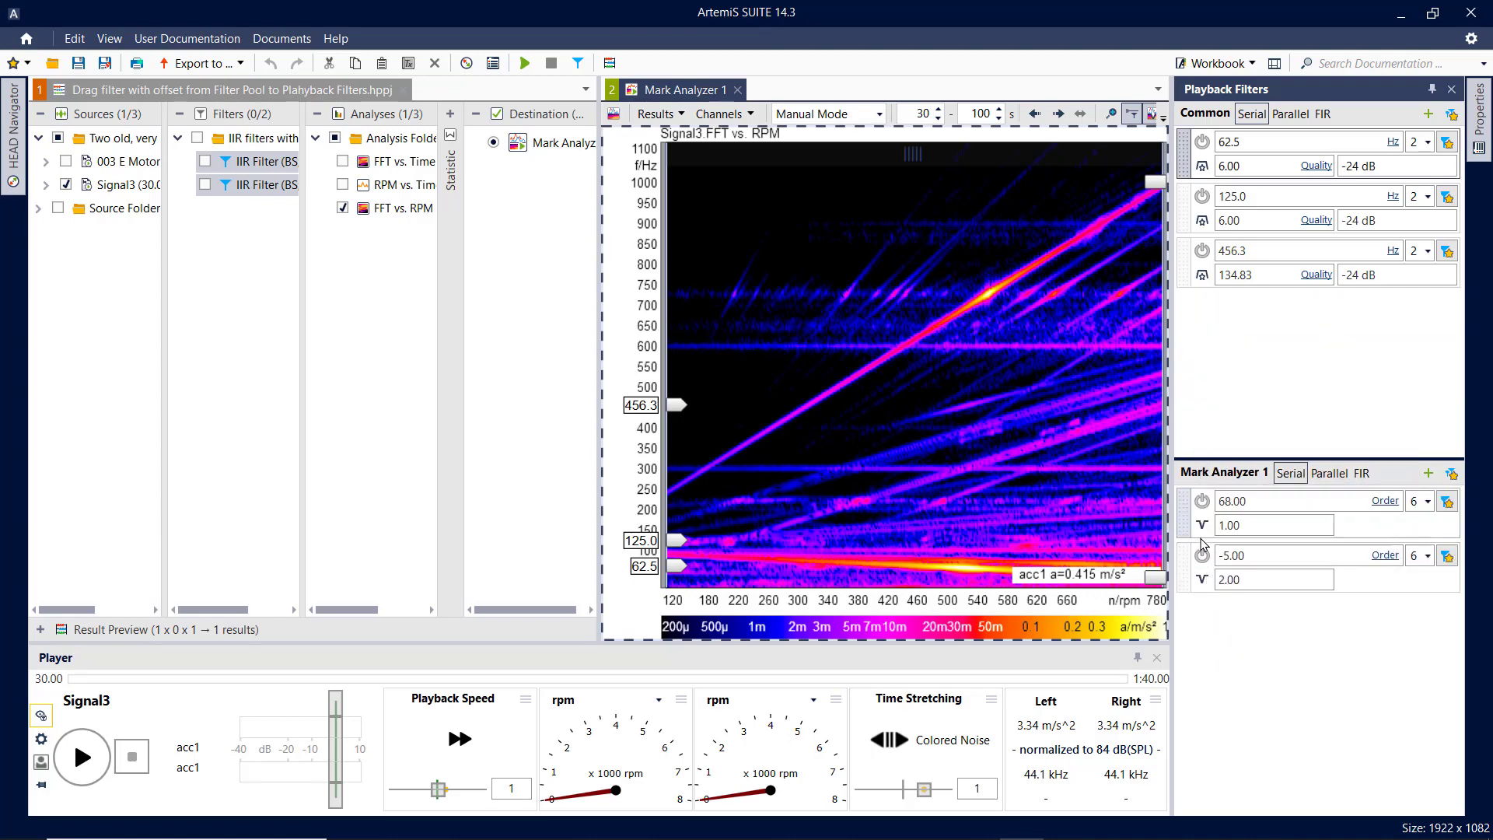
Shift the order 68 filter to order 67.49 using its marker in the FFT vs. RPM diagram.
click(1148, 177)
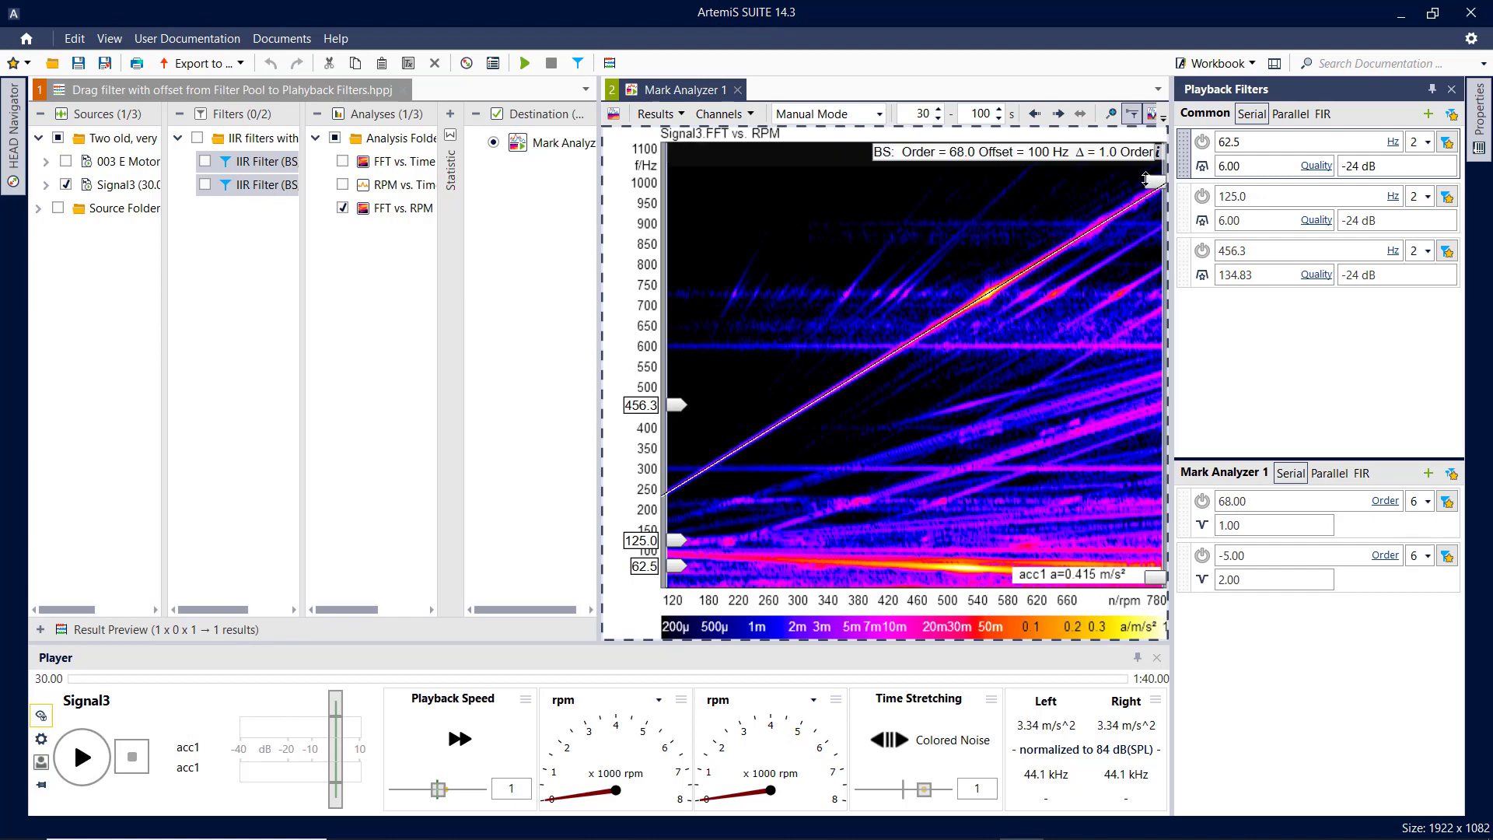
mouse_move(1150, 181)
mouse_down()
mouse_move(1104, 154)
mouse_move(1131, 200)
mouse_up()
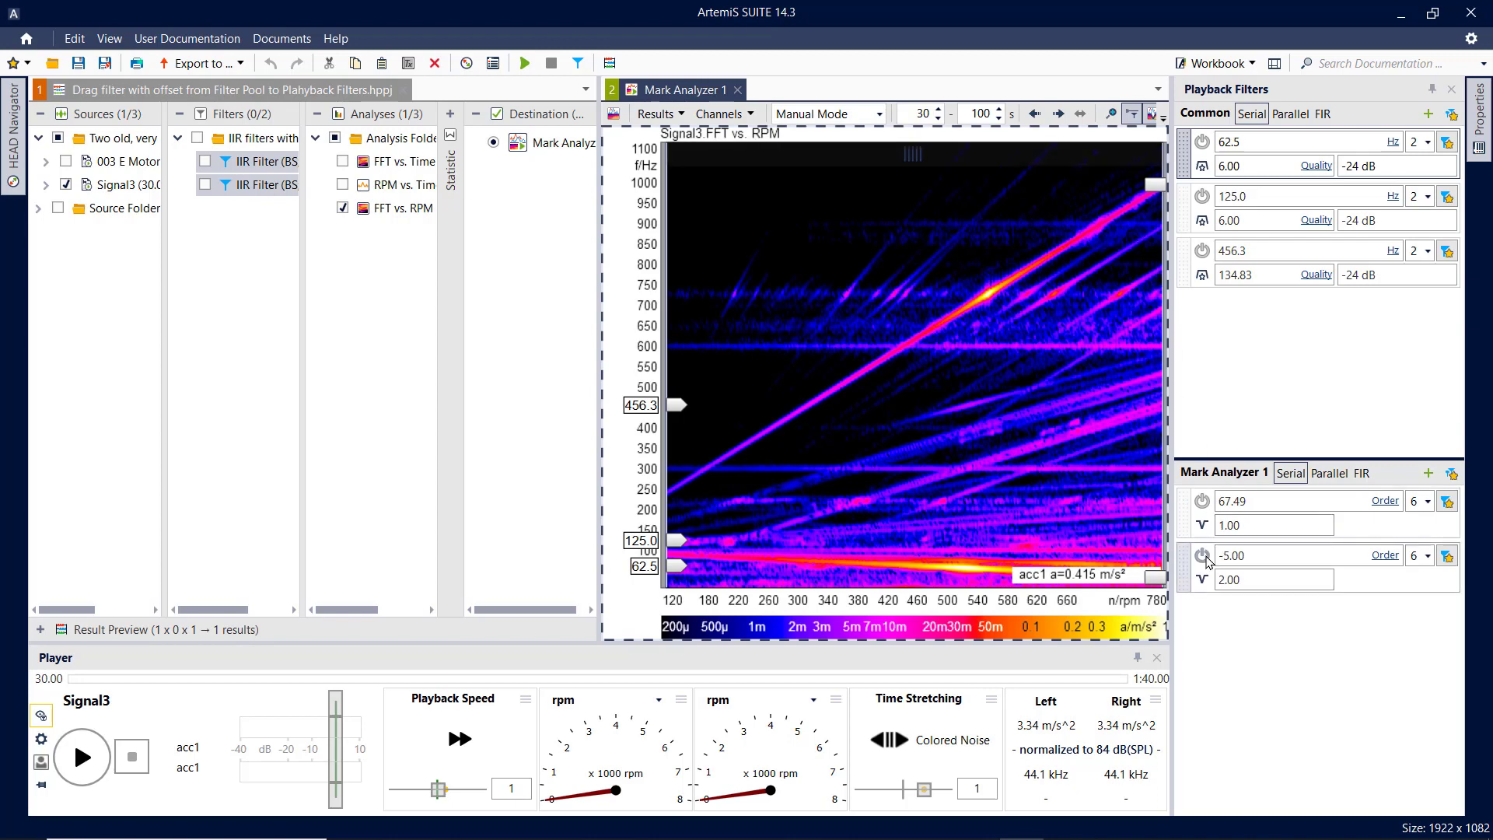
Activate the order -5 filter and shift it to order -4.70 using its marker in the FFT vs. RPM diagram.
click(1188, 579)
click(1159, 579)
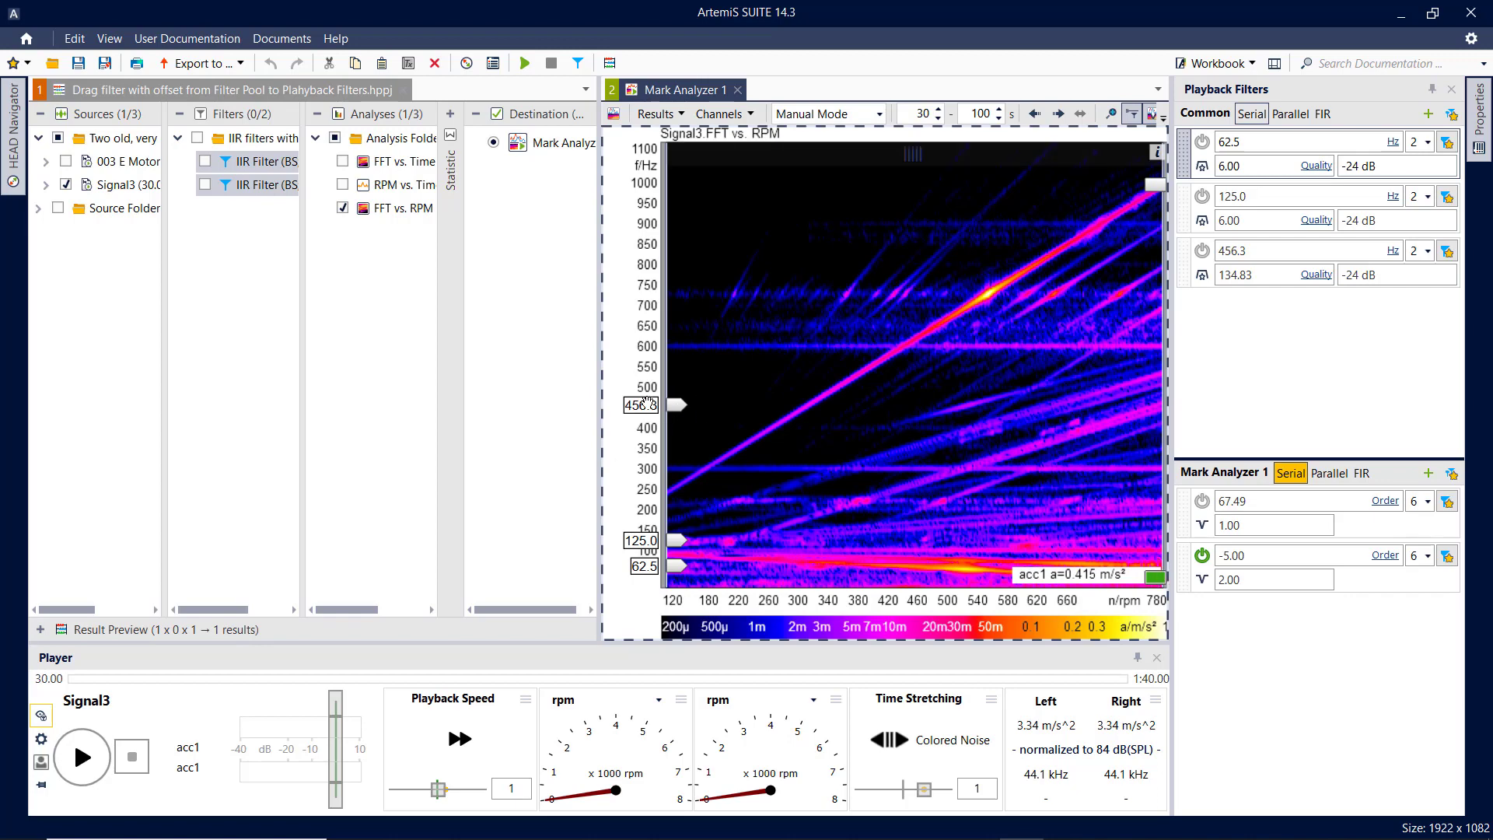
drag(646, 401, 1011, 488)
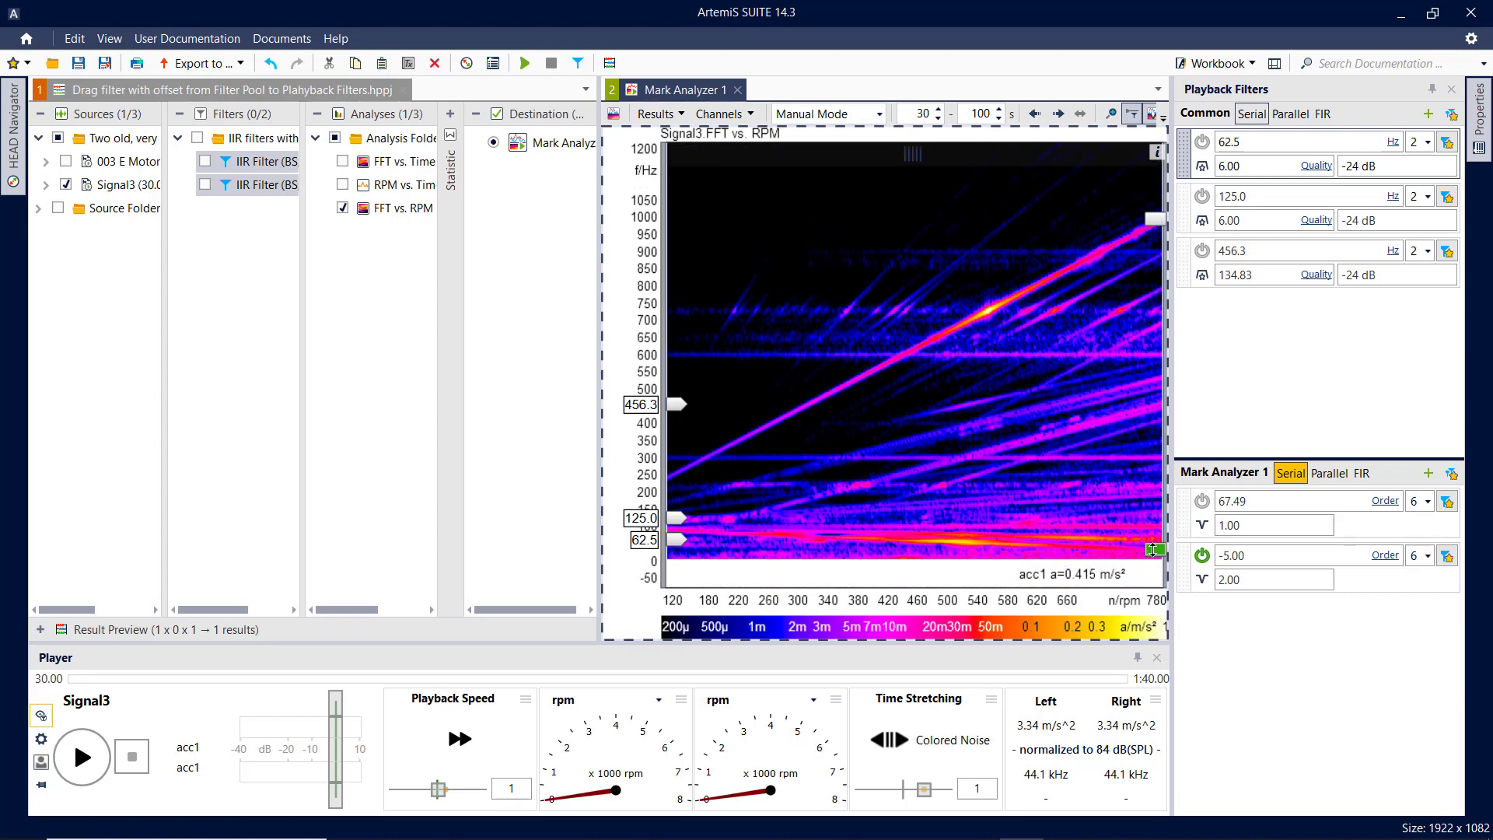
drag(1156, 549, 1130, 550)
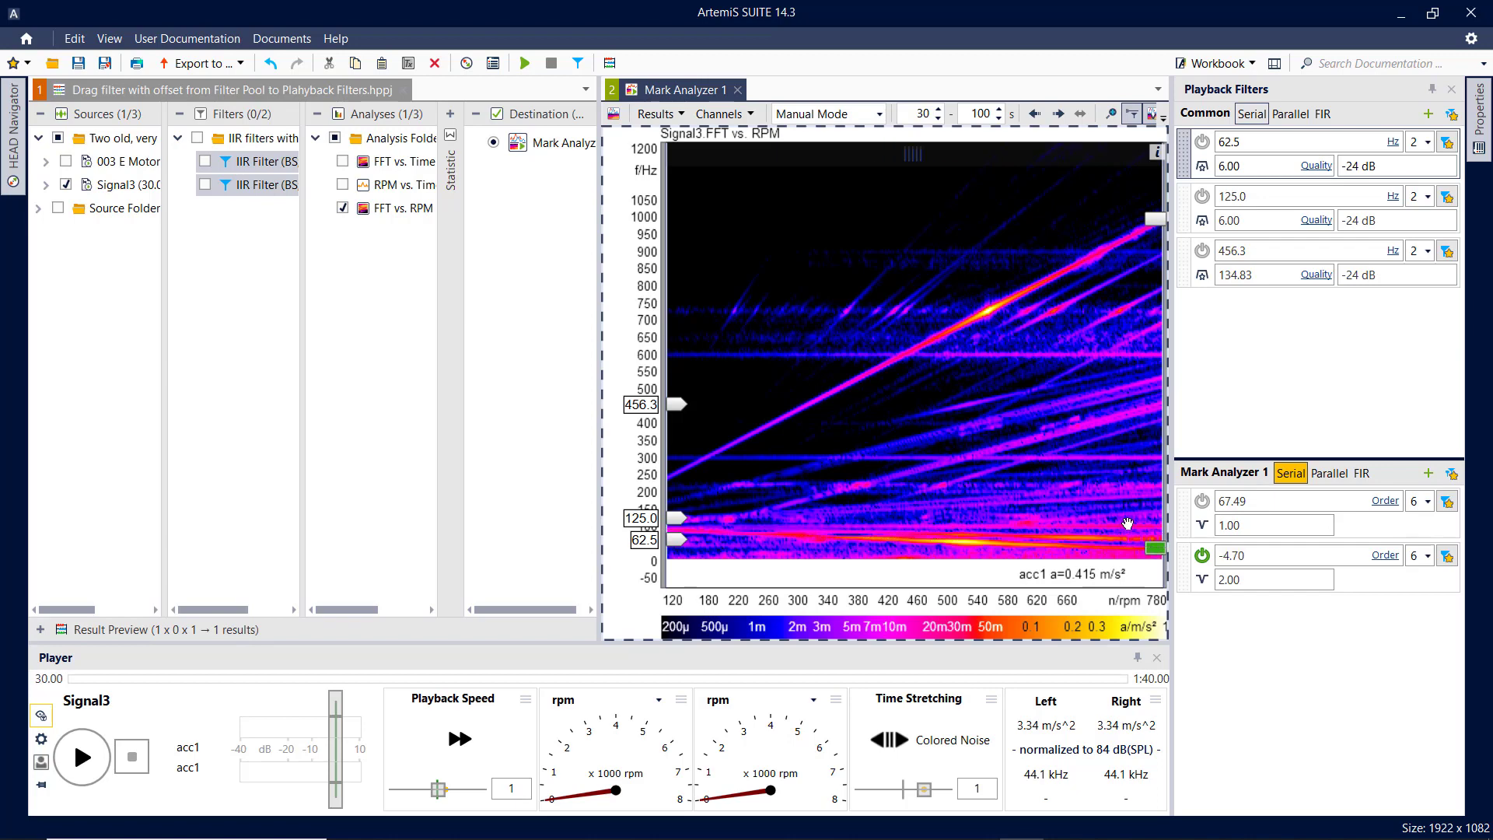